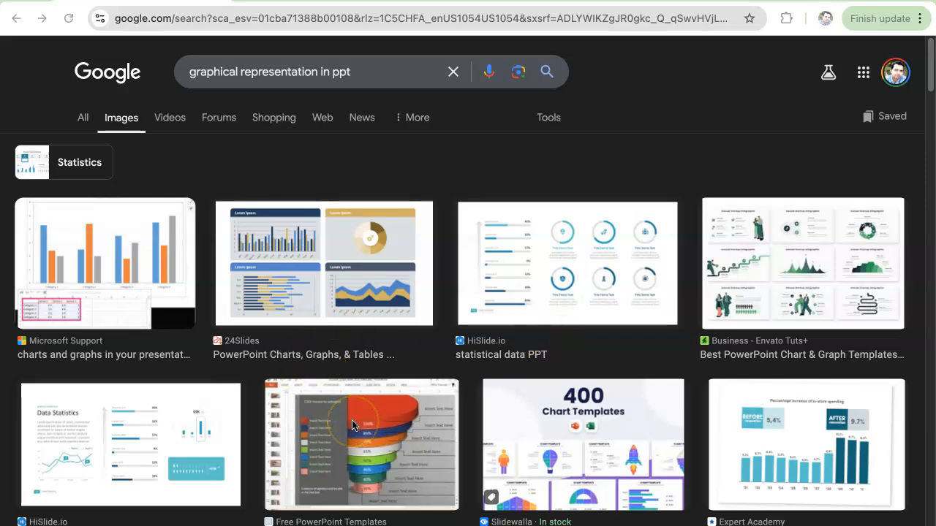
scroll(352, 424, "down", 1)
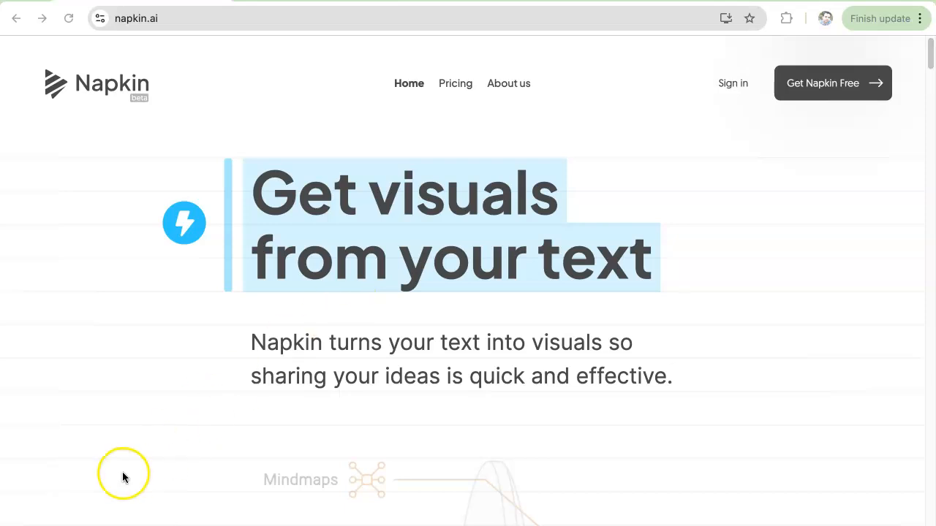
left_click(60, 472)
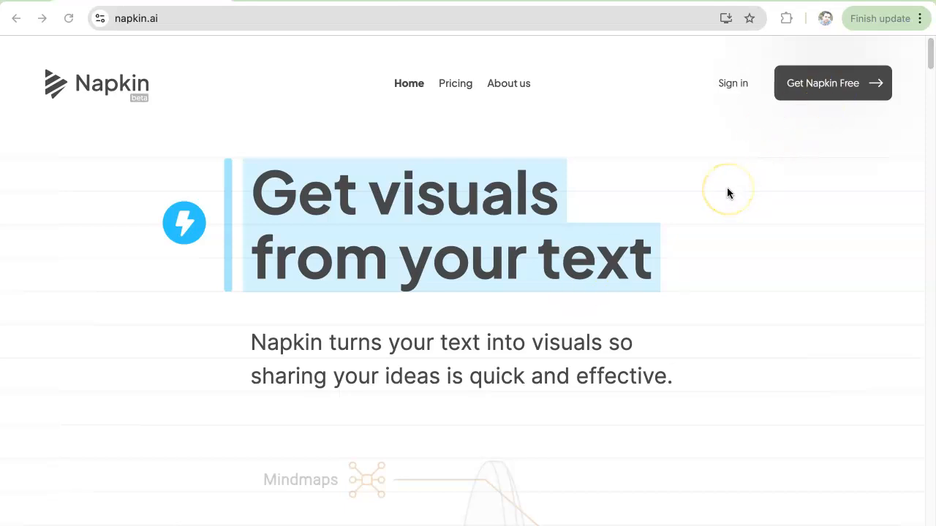
- Sign in to Napkin with the Google account
left_click(727, 88)
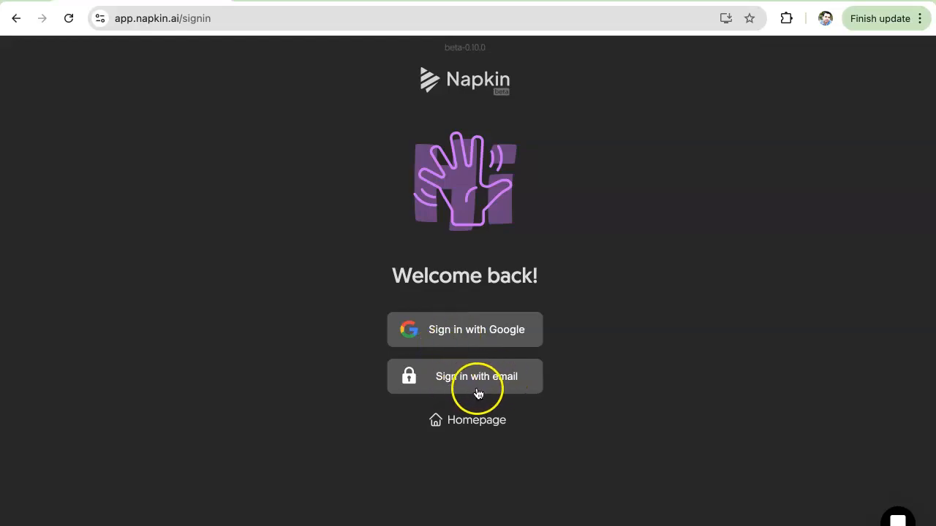
left_click(477, 330)
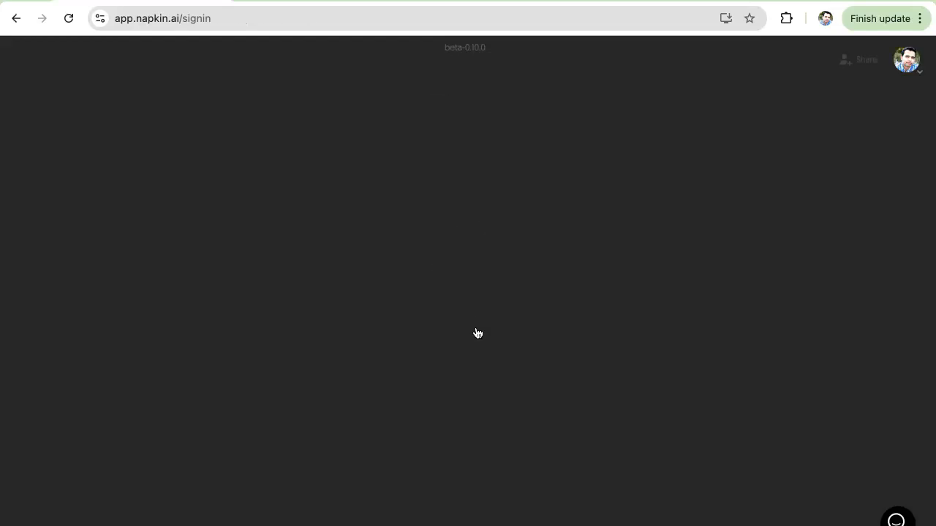
left_click(493, 337)
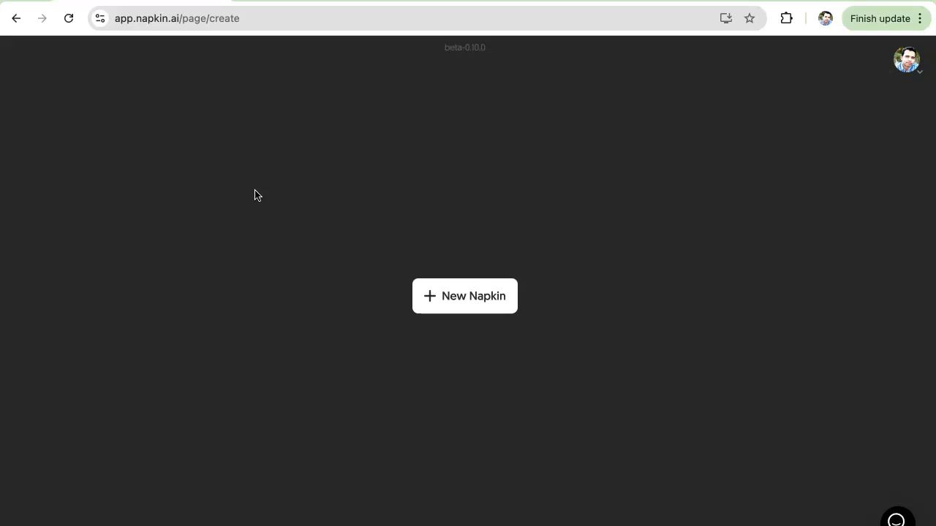
- Try the Light and Dark interface themes, returning the appearance to Auto
left_click(905, 68)
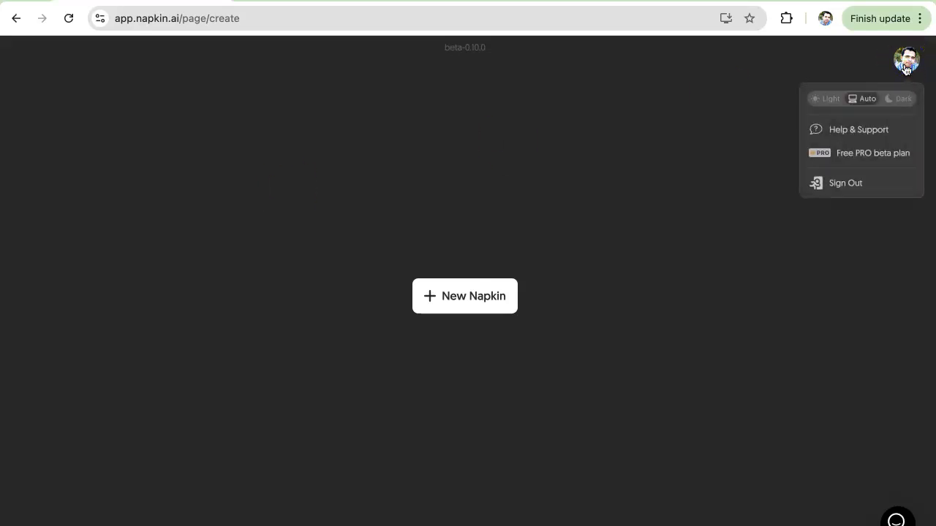
left_click(827, 100)
left_click(868, 103)
left_click(895, 100)
left_click(831, 100)
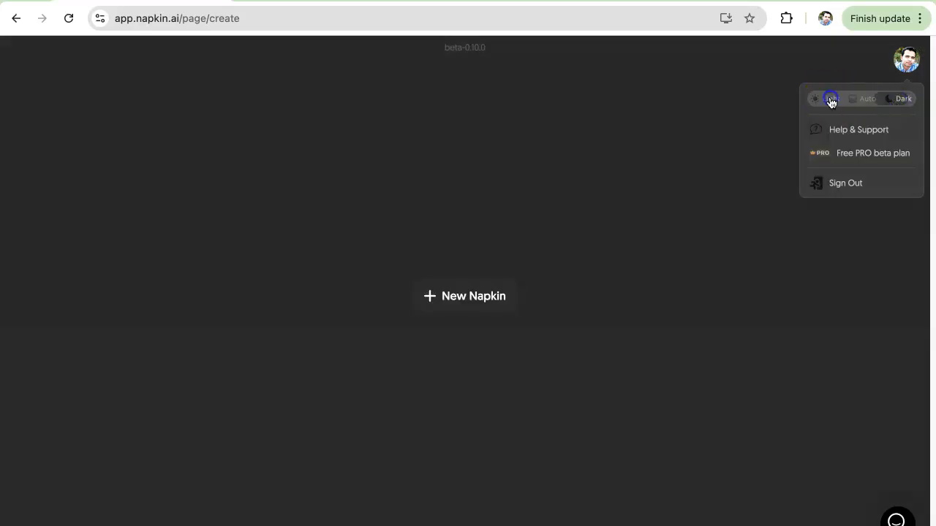
left_click(860, 103)
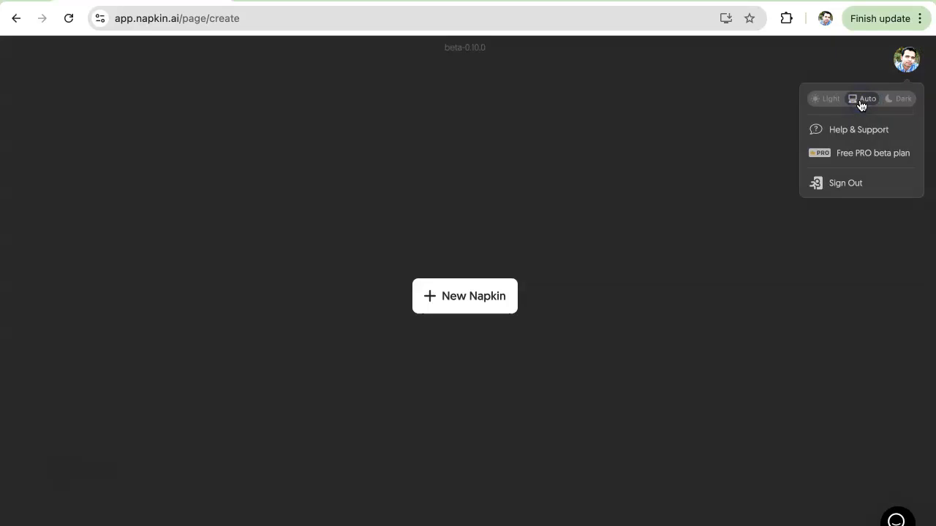
- Check the note on the Free PRO beta plan in the account options, and close them
left_click(904, 62)
mouse_move(888, 157)
left_click(607, 143)
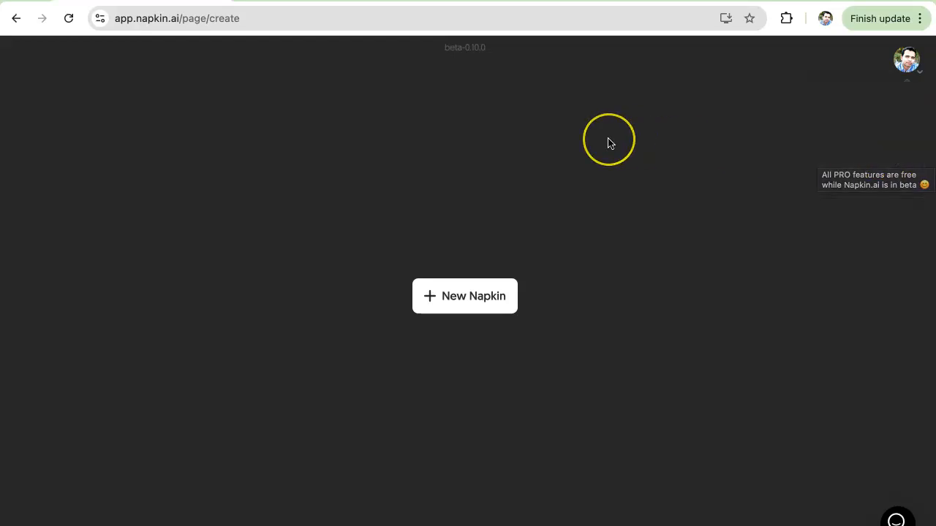
left_click(618, 136)
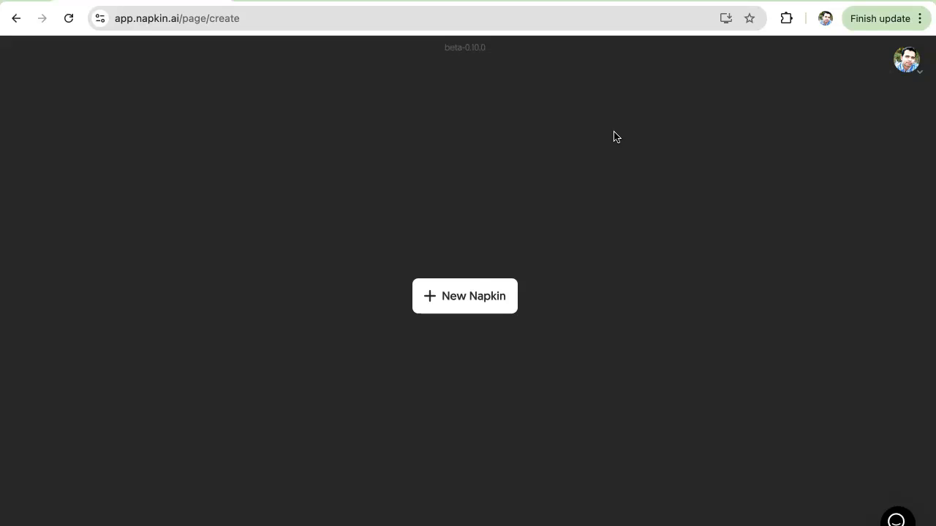
- Create a new Napkin drafted with AI from the prompt "give me understanding document on Pega Constellation"
left_click(427, 300)
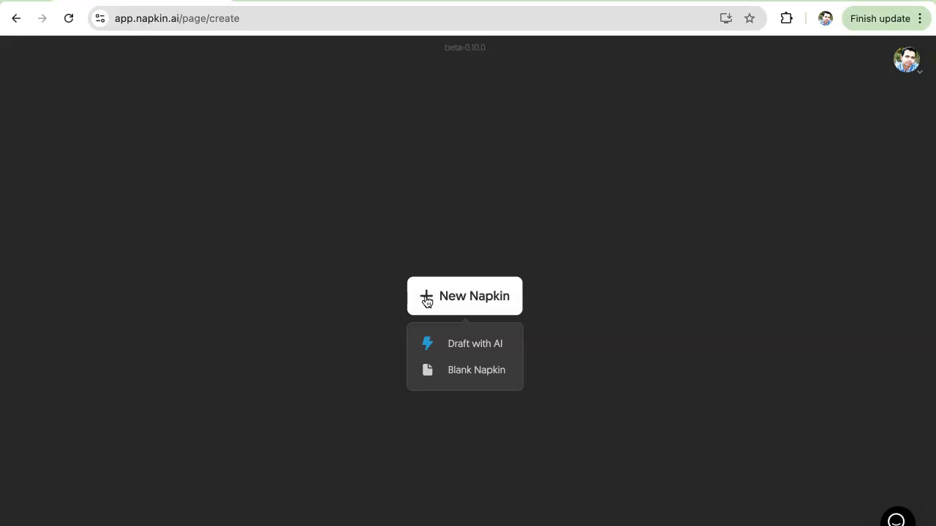
left_click(471, 352)
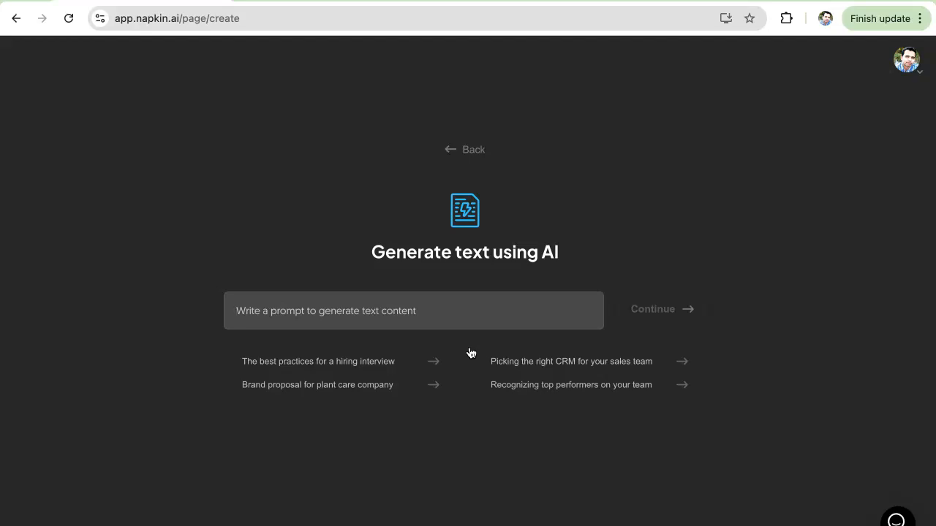
type("giv")
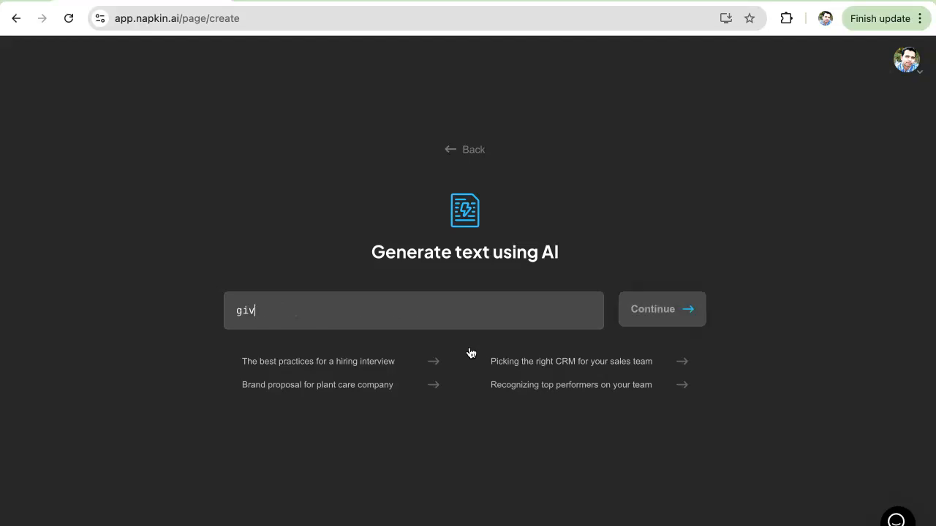
type("e me understanding document o")
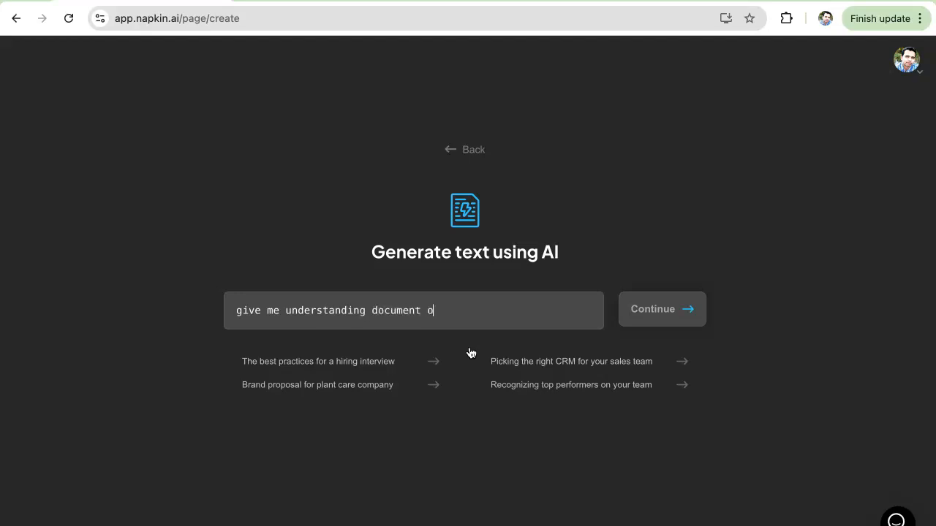
type("n Pega Constellation")
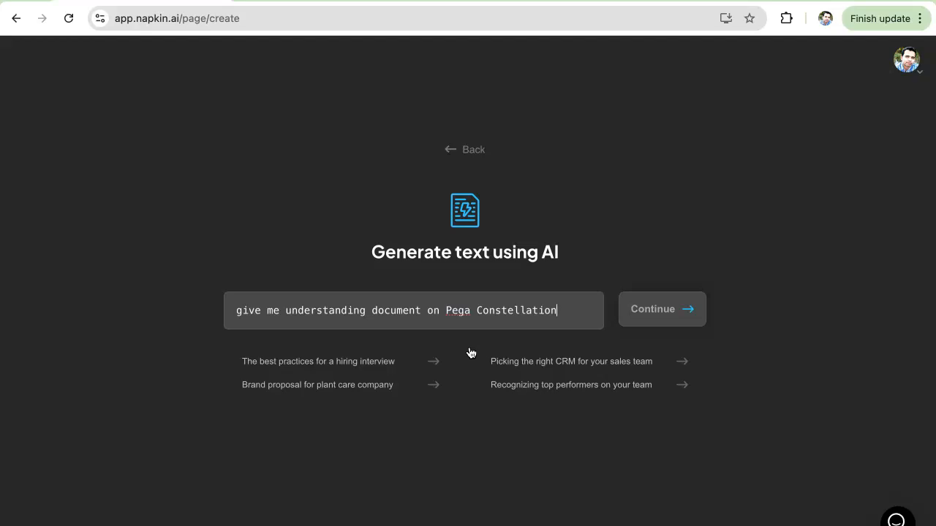
left_click(665, 316)
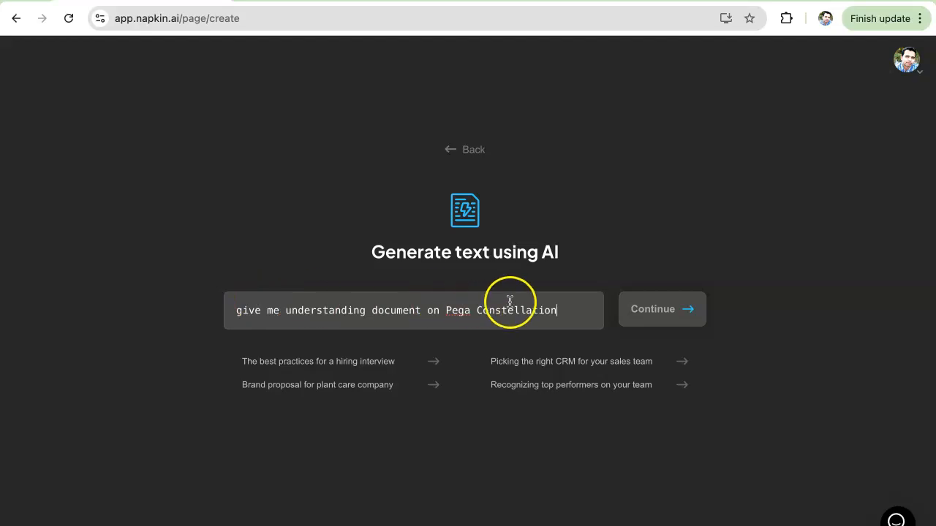
left_click(644, 322)
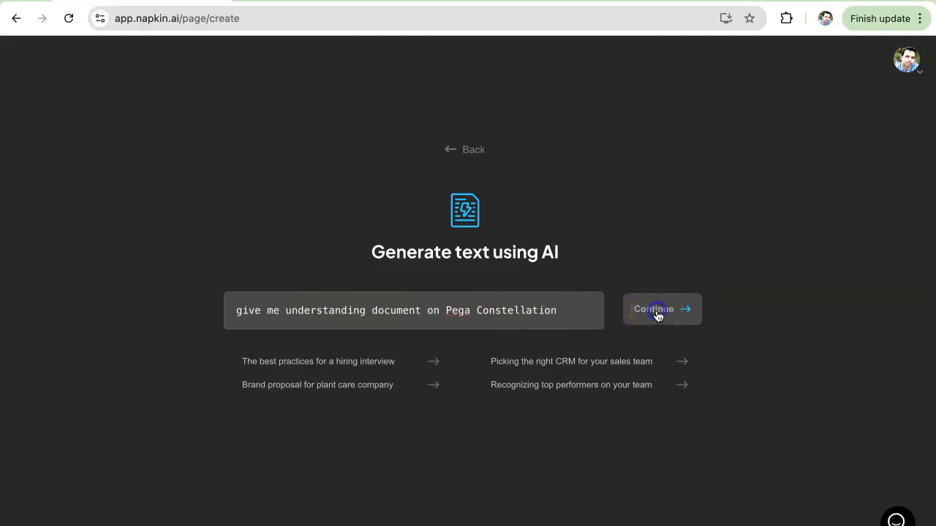
left_click(658, 313)
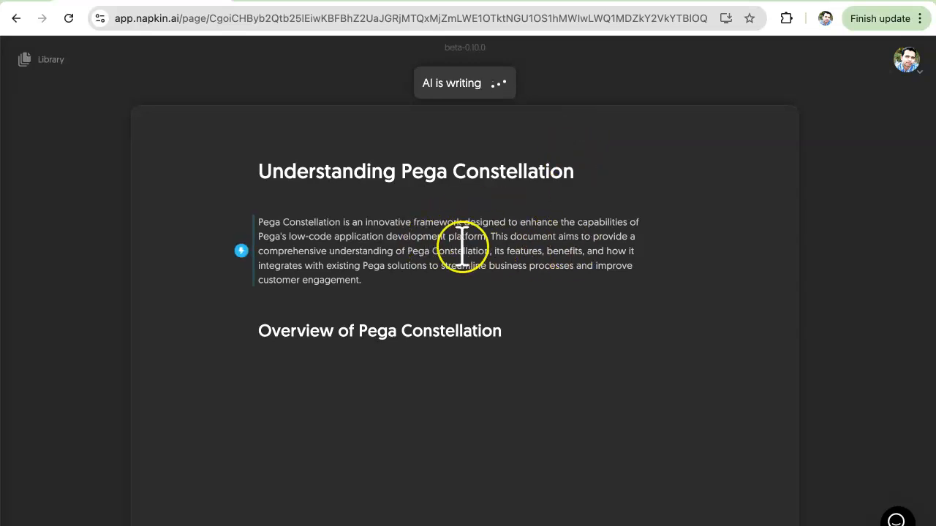
- Review the generated Pega Constellation document from the introduction through the features and benefits to the conclusion
scroll(626, 225, "down", 3)
scroll(626, 225, "down", 7)
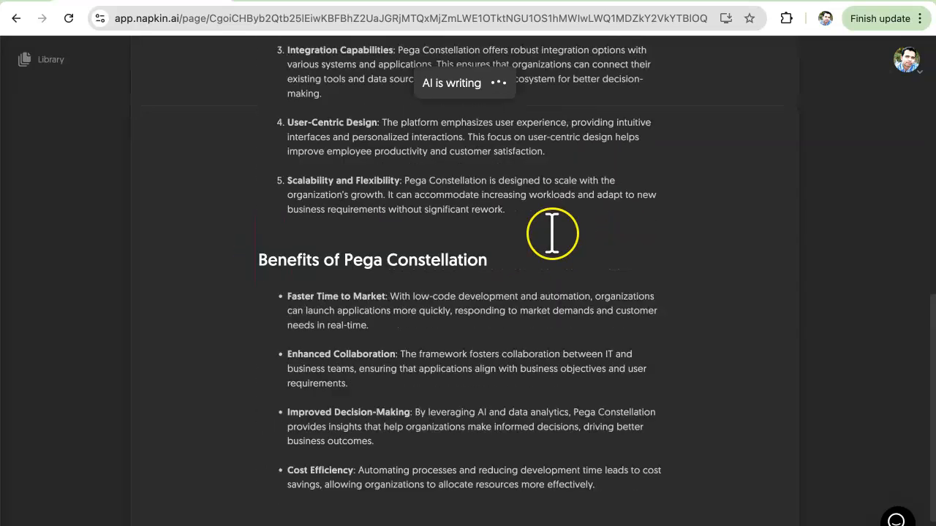
scroll(453, 445, "down", 1)
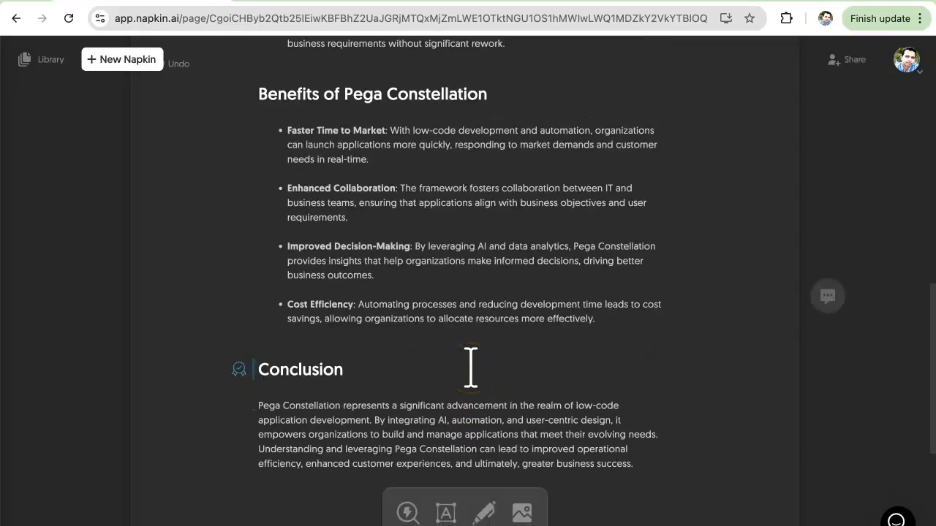
scroll(470, 367, "up", 12)
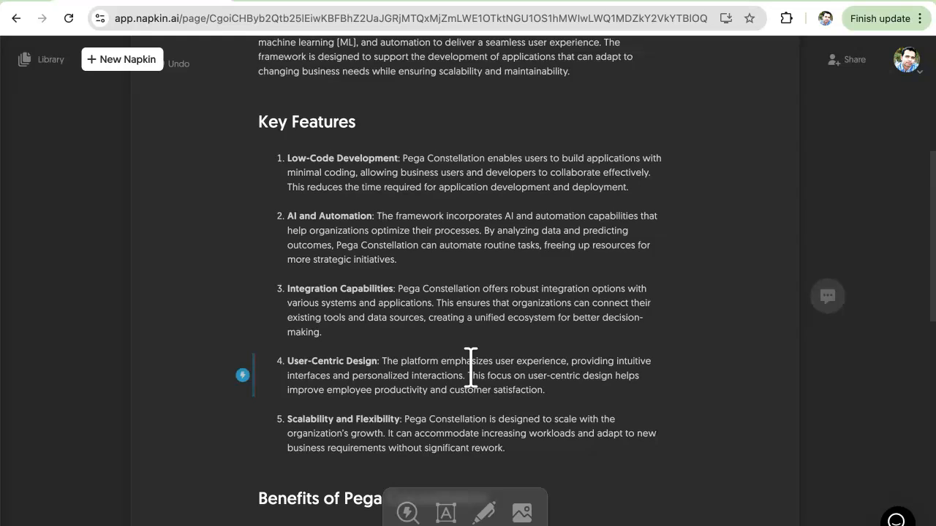
scroll(471, 367, "down", 2)
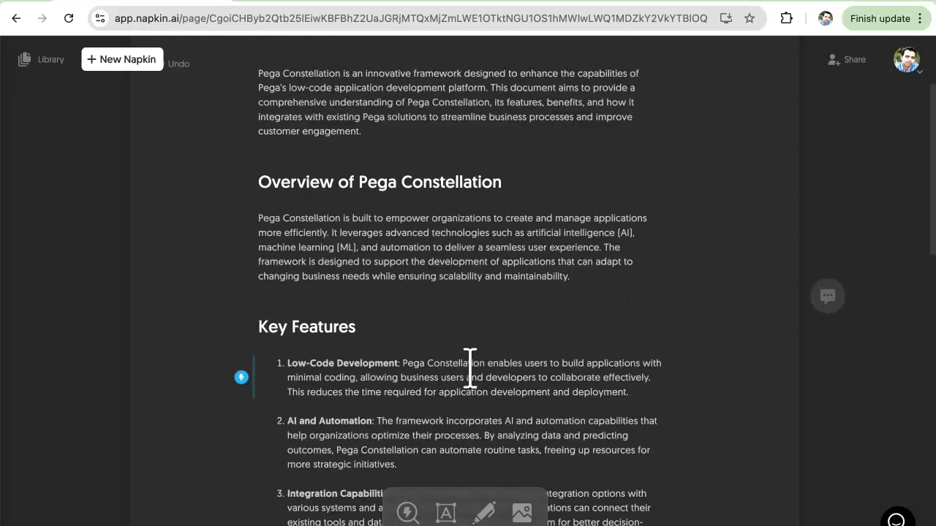
scroll(471, 359, "up", 4)
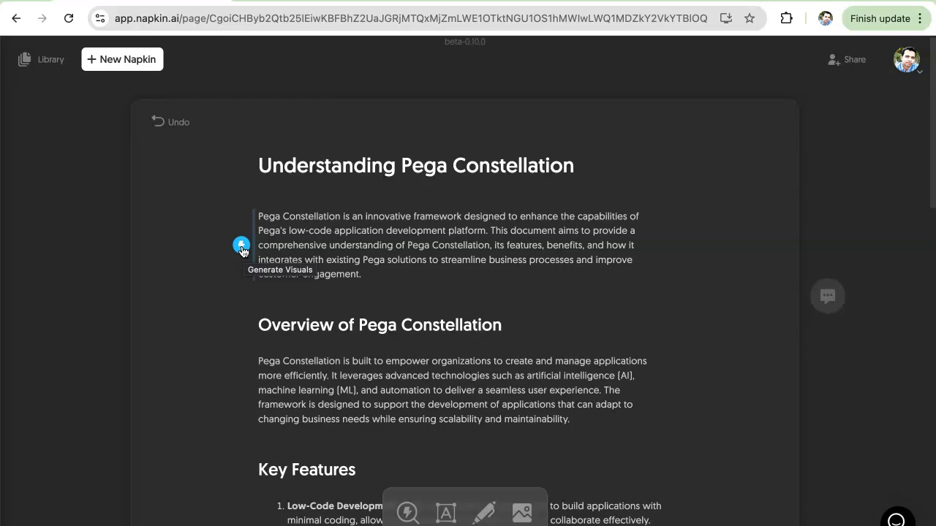
- Generate visuals for the introductory paragraph beneath the document title
left_click(242, 247)
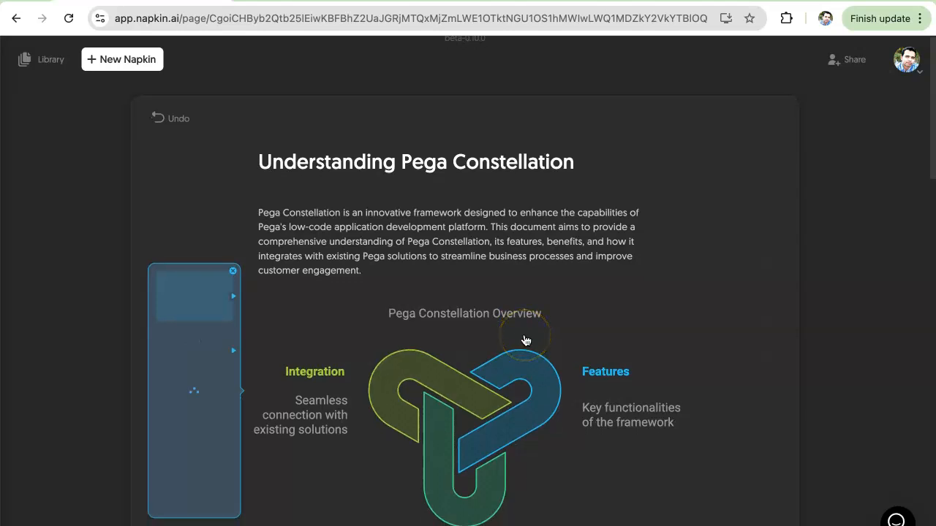
scroll(525, 340, "down", 1)
scroll(525, 340, "down", 1)
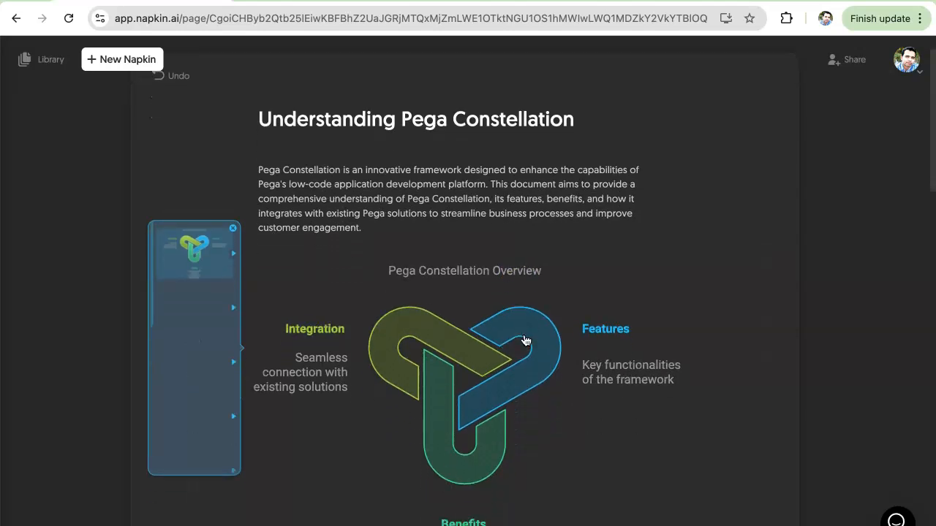
scroll(525, 340, "down", 5)
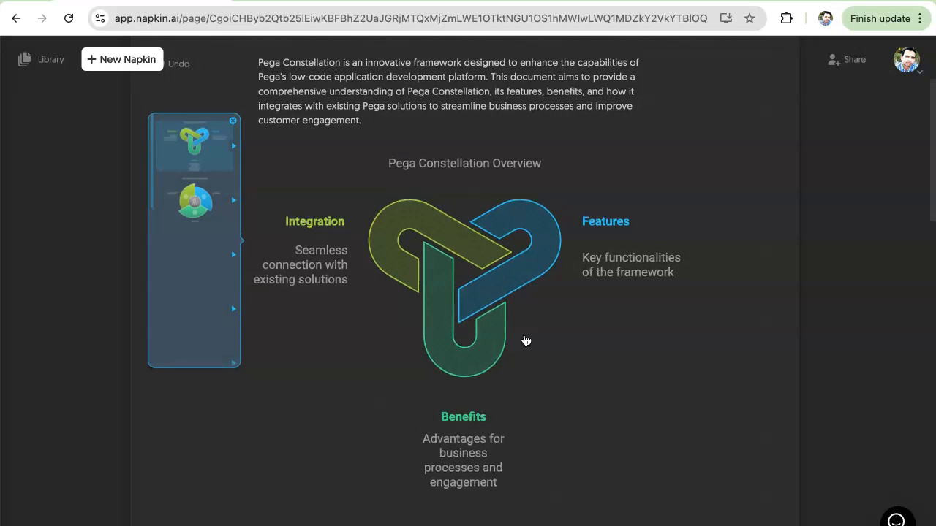
- Preview the suggested pie, light bulb and gear visuals for the introduction, and insert the brain-shaped diagram
left_click(197, 210)
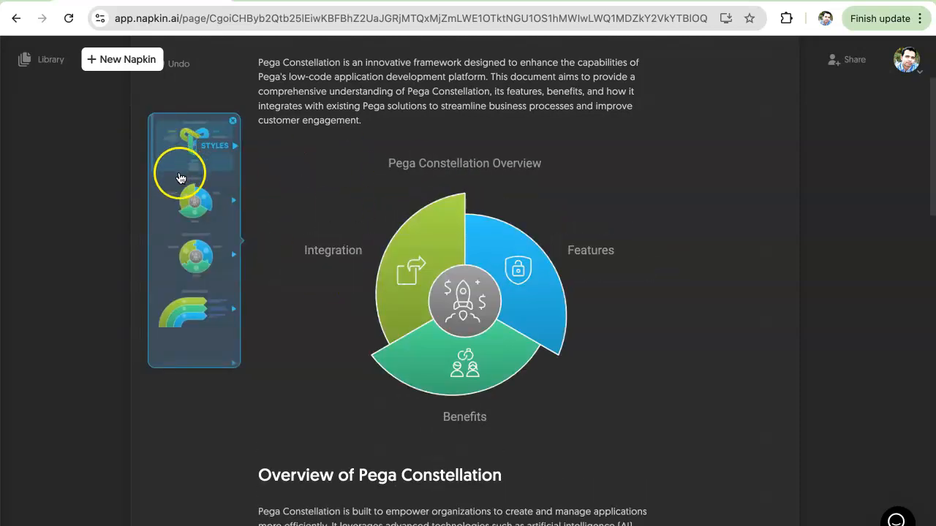
left_click(187, 302)
left_click(192, 313)
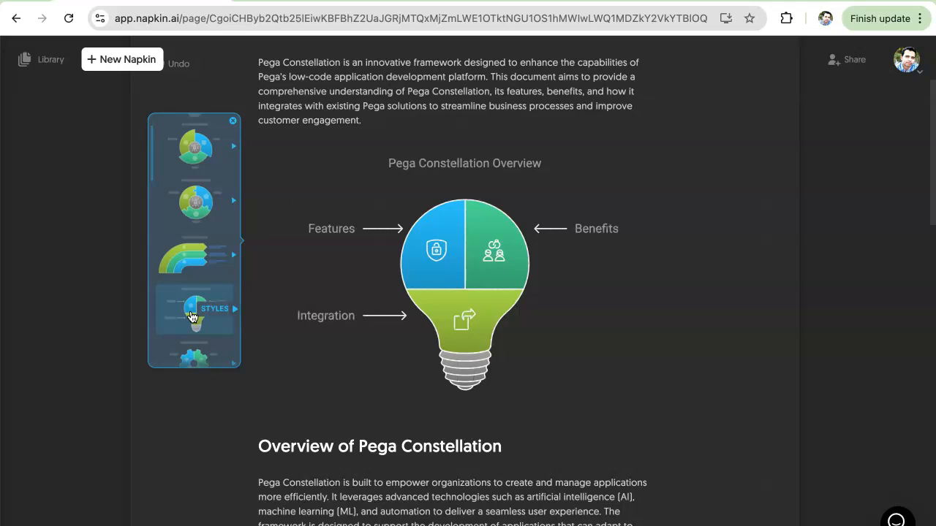
left_click(188, 351)
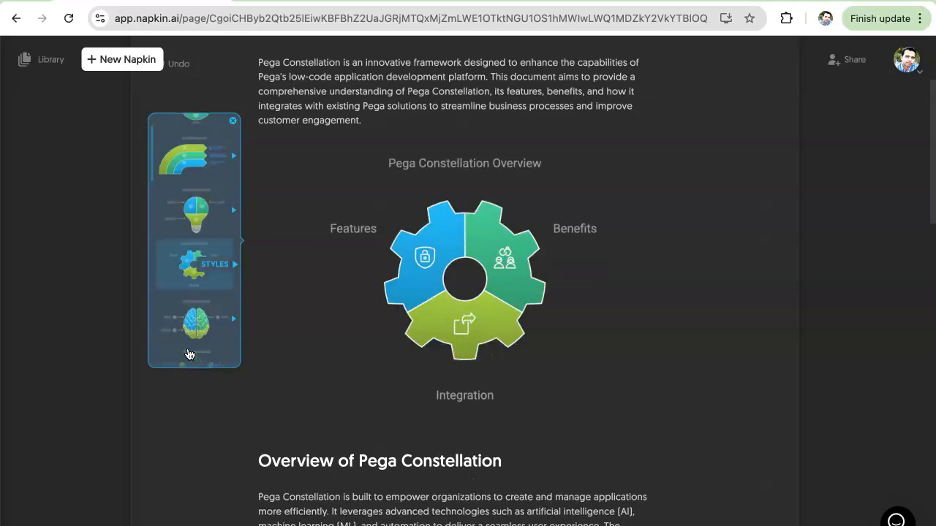
left_click(195, 327)
left_click(438, 285)
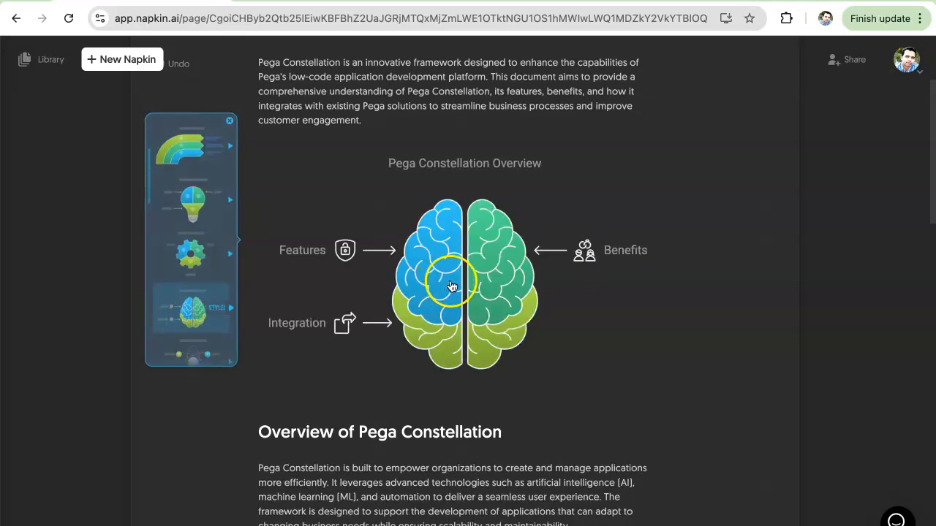
- Extend the brain diagram's title to read "Pega Constellation Overview for Infinity"
left_click(312, 250)
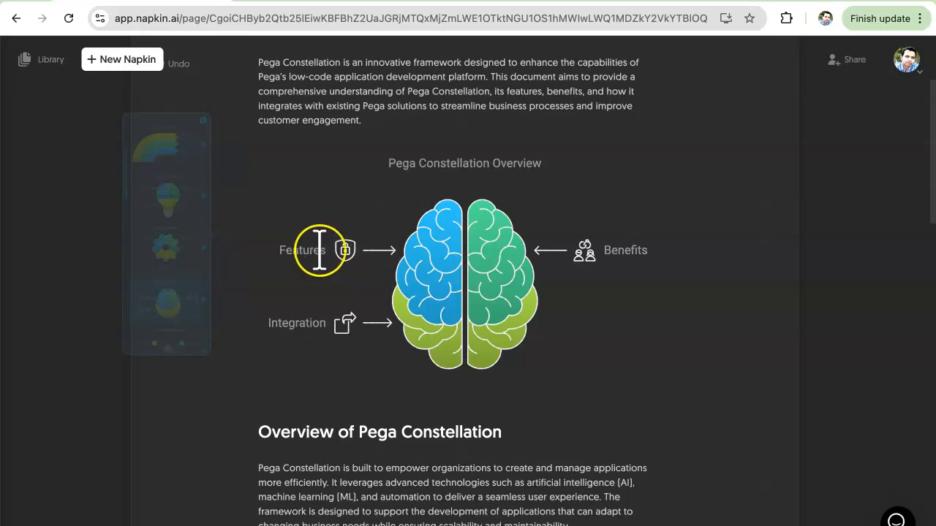
left_click(312, 251)
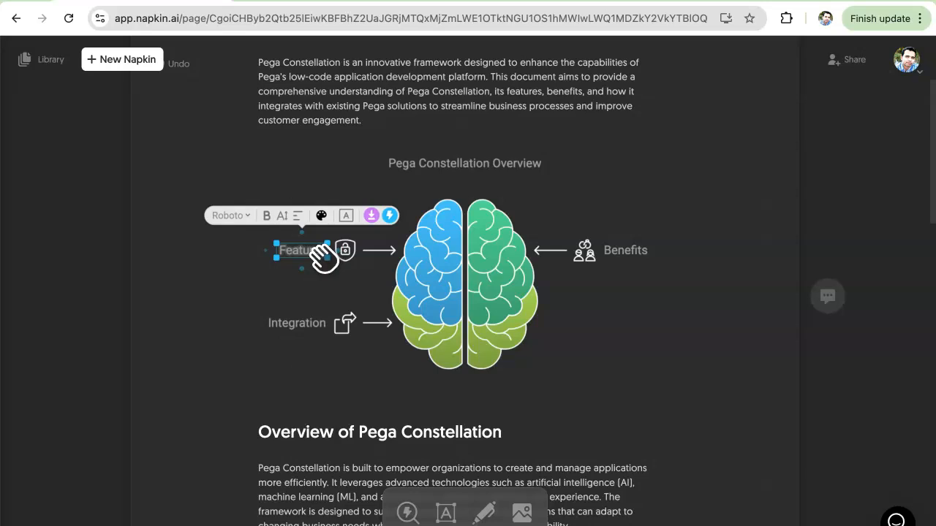
left_click(447, 172)
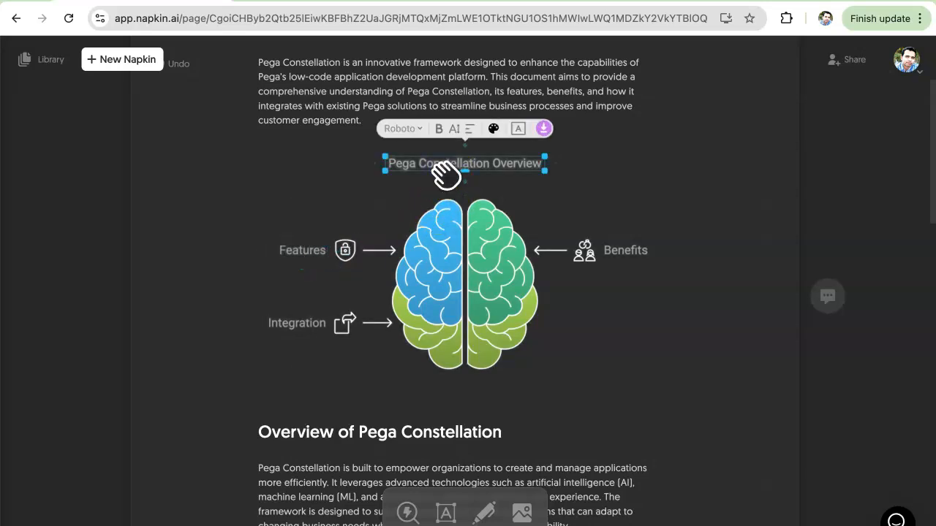
left_click(447, 173)
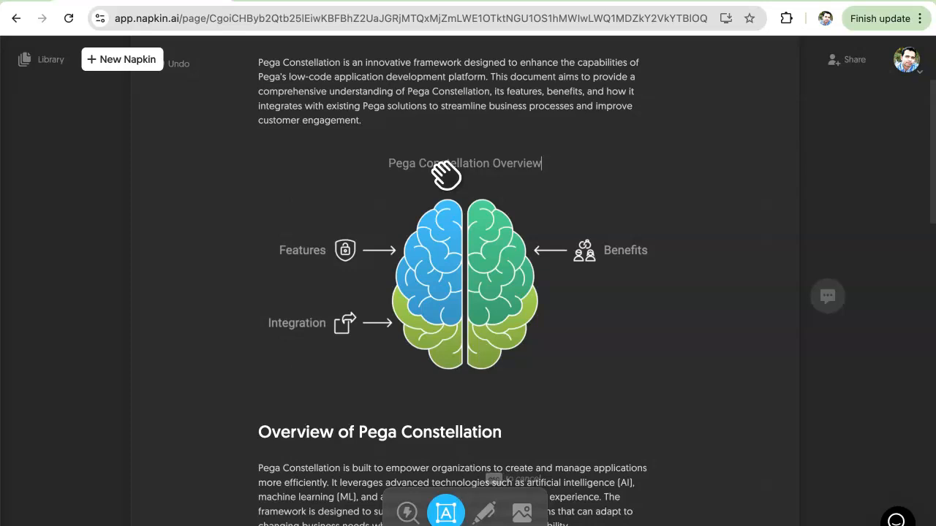
type("for Infinity")
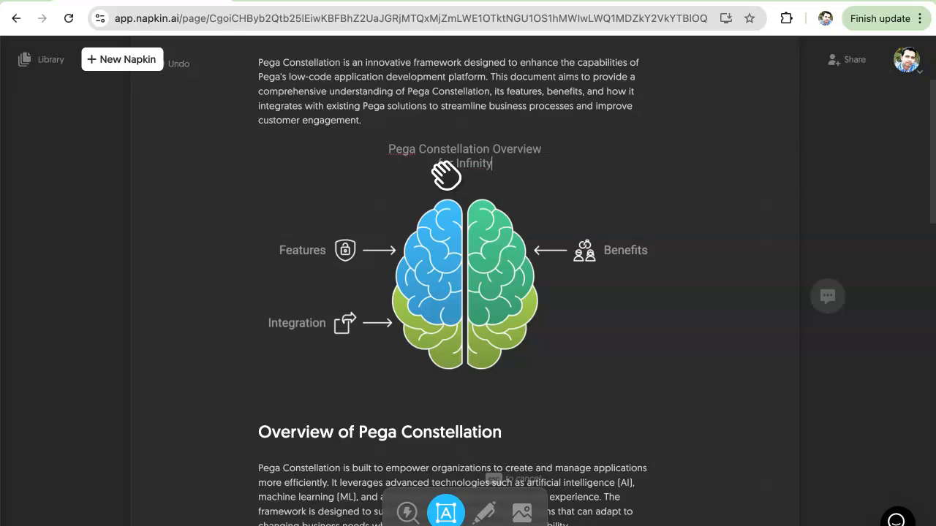
- Enclose the brain diagram's title in a rounded pill-shaped frame and colour the title text Cyan
left_click(426, 151)
left_click(560, 181)
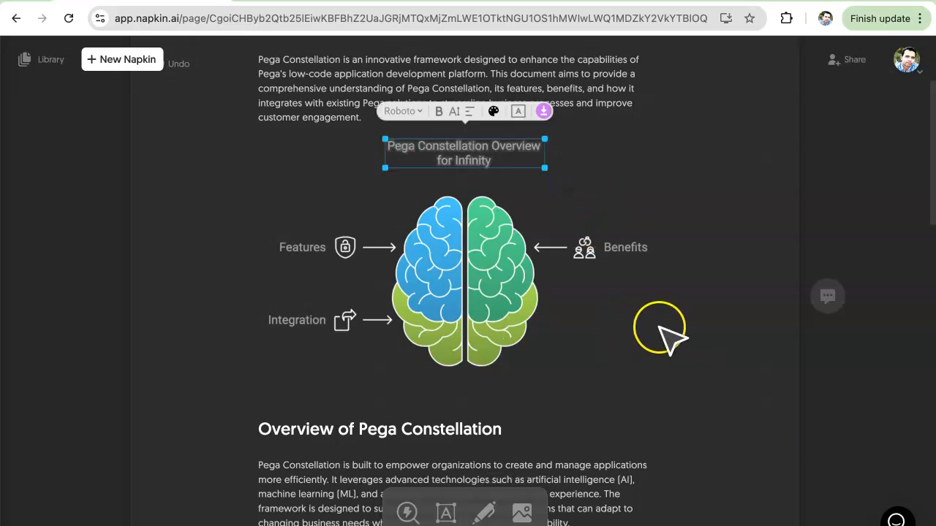
left_click(518, 112)
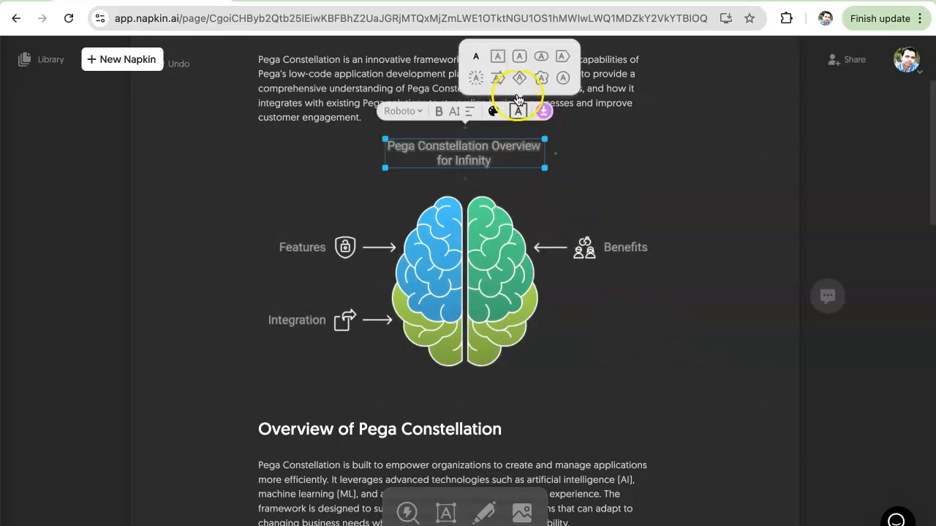
left_click(543, 62)
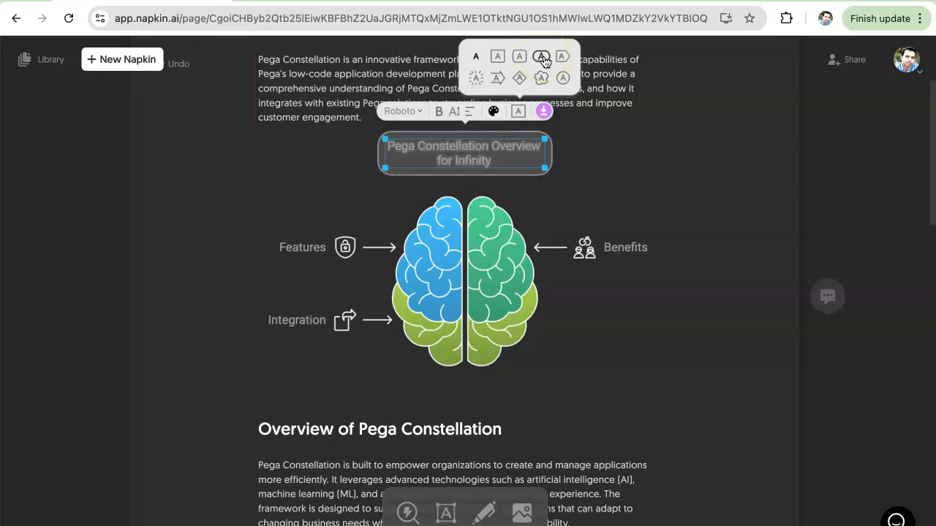
left_click(494, 123)
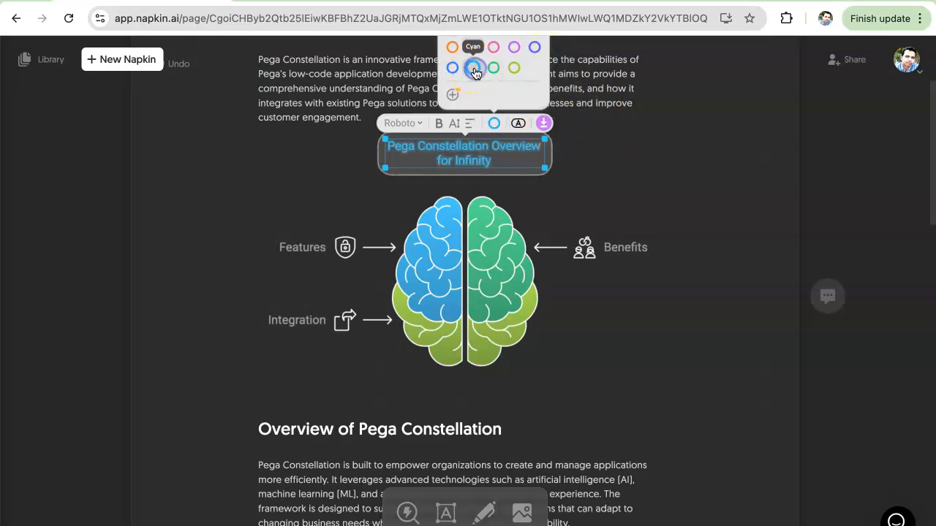
left_click(620, 166)
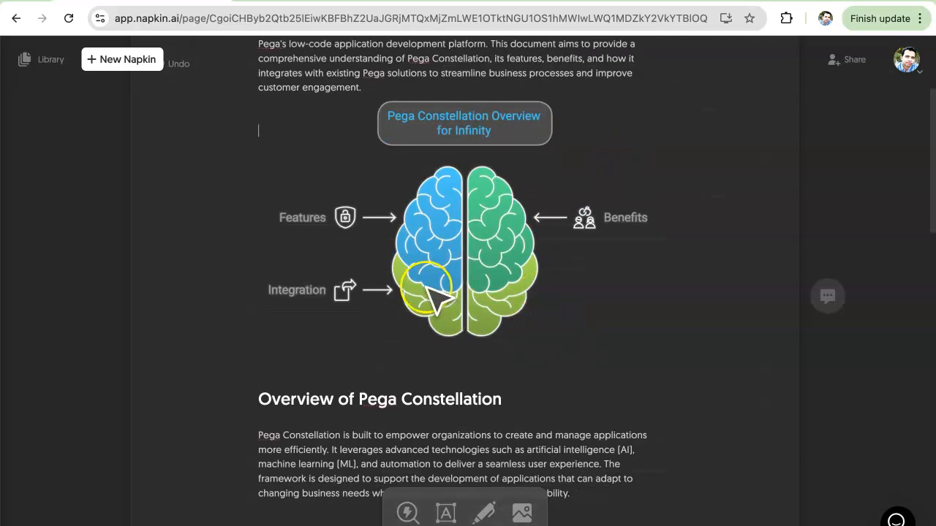
- Add a key icon beside the Key Features heading
scroll(429, 298, "up", 3)
scroll(349, 231, "down", 2)
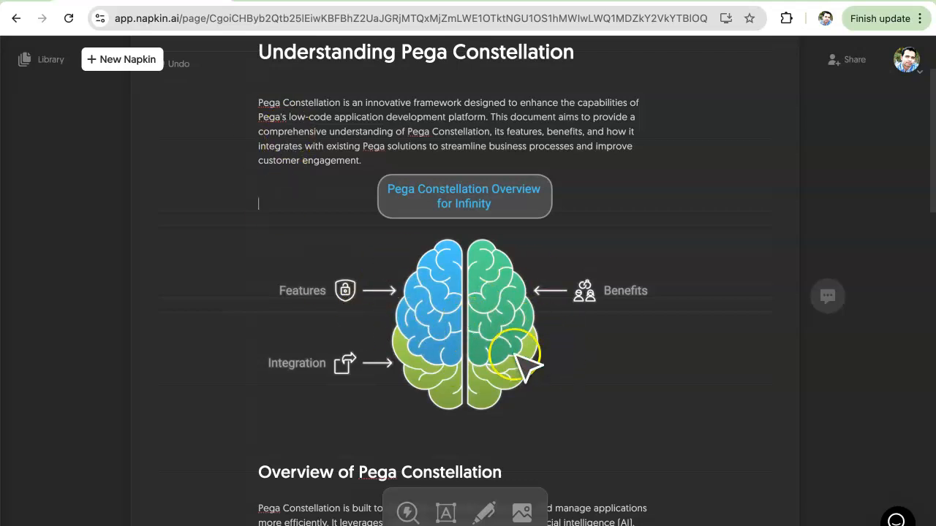
scroll(582, 380, "down", 1)
scroll(574, 373, "down", 1)
left_click(311, 179)
mouse_move(276, 117)
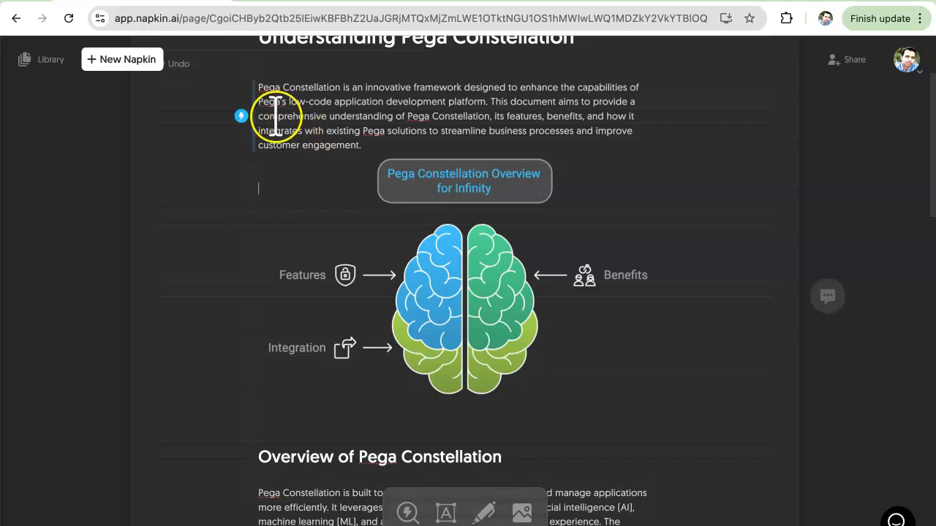
scroll(553, 333, "down", 5)
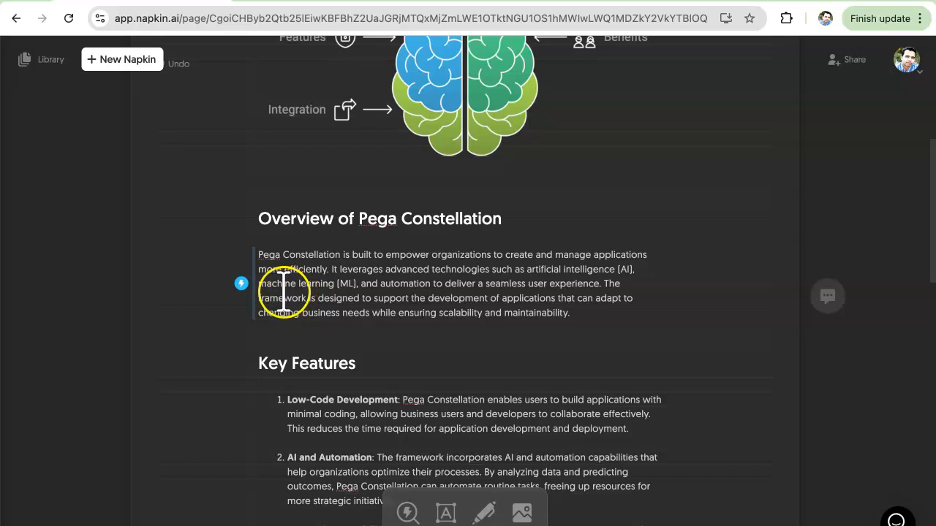
scroll(287, 362, "down", 1)
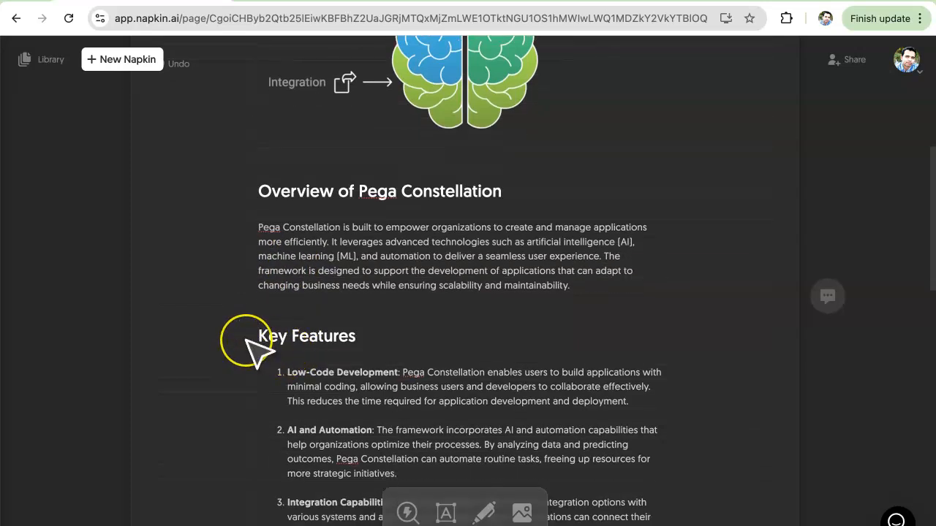
mouse_move(246, 340)
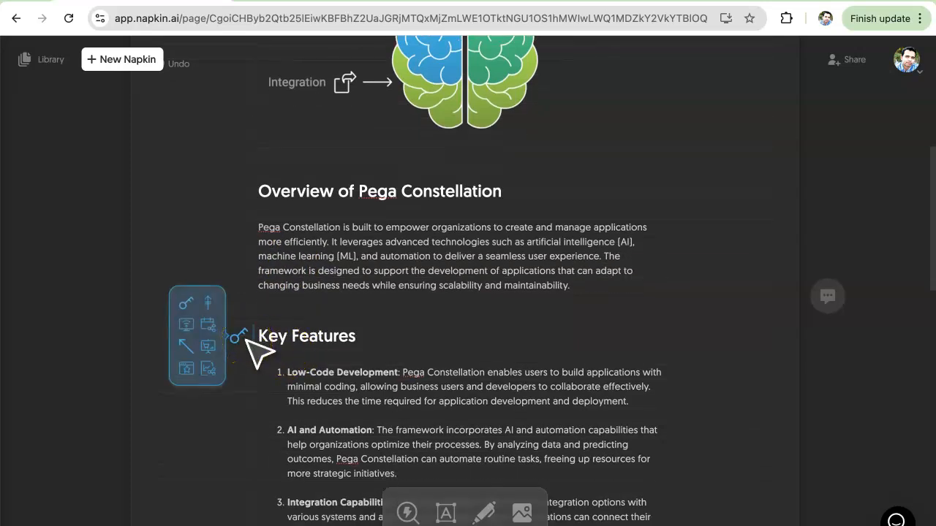
left_click(186, 308)
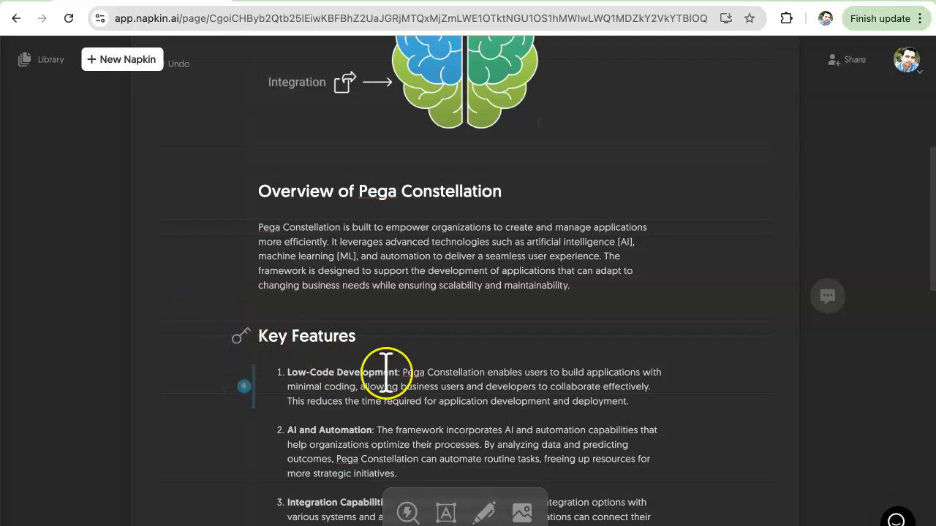
- Generate visuals from all five numbered items of the Key Features list
scroll(324, 271, "down", 2)
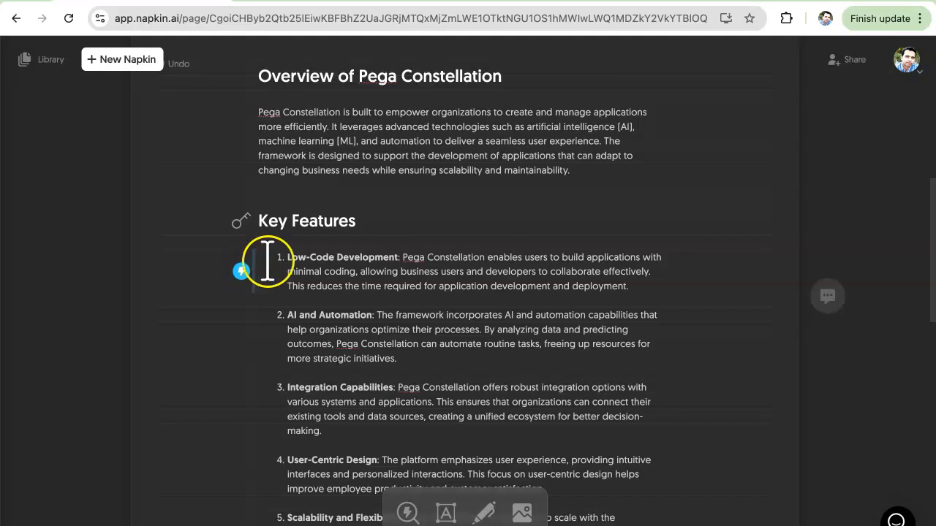
left_click_drag(287, 262, 515, 340)
scroll(319, 367, "down", 5)
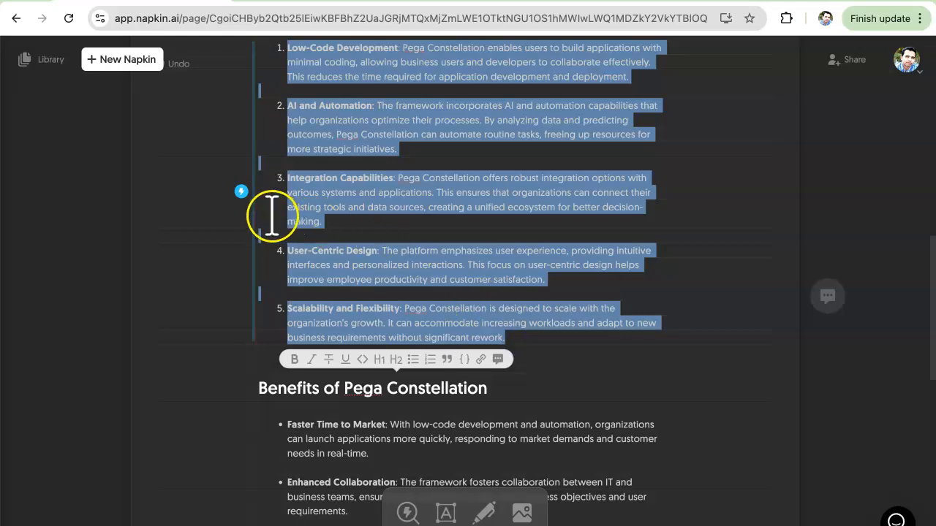
left_click(242, 196)
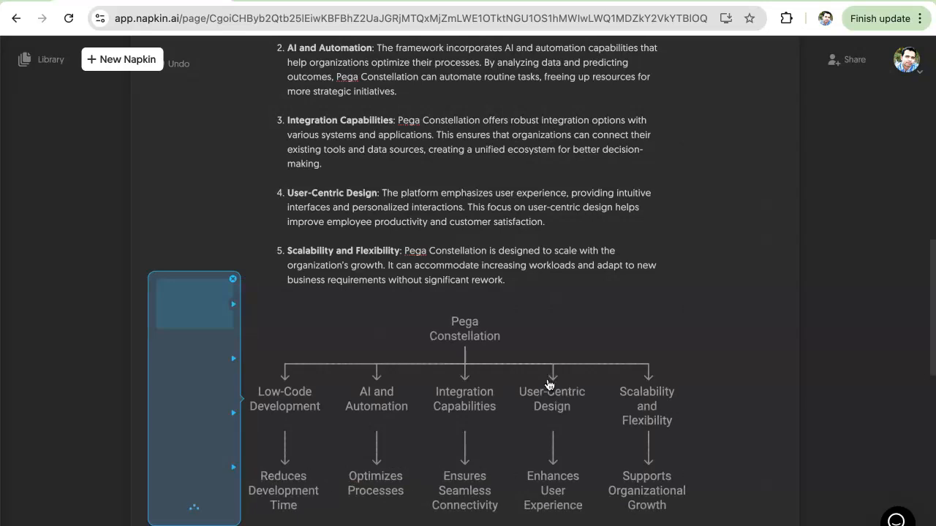
scroll(549, 386, "down", 1)
scroll(526, 301, "up", 2)
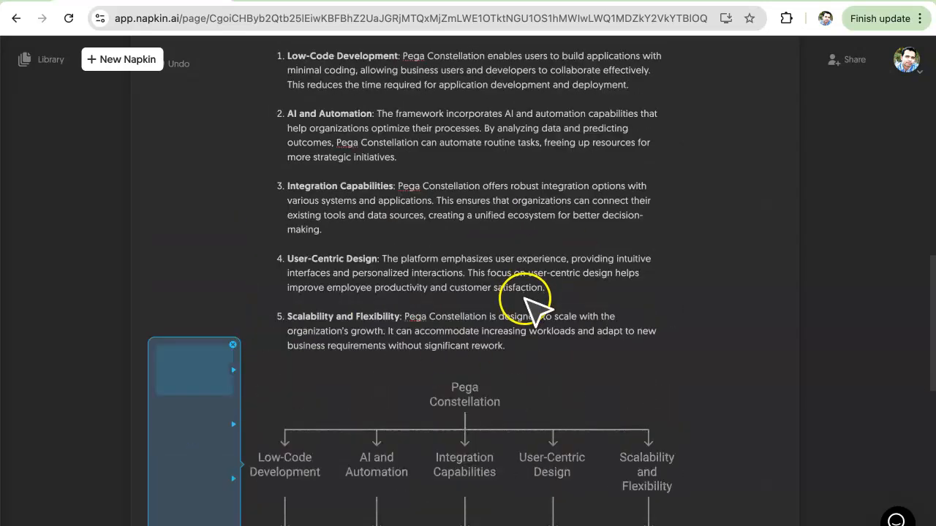
scroll(445, 224, "up", 1)
scroll(449, 283, "down", 4)
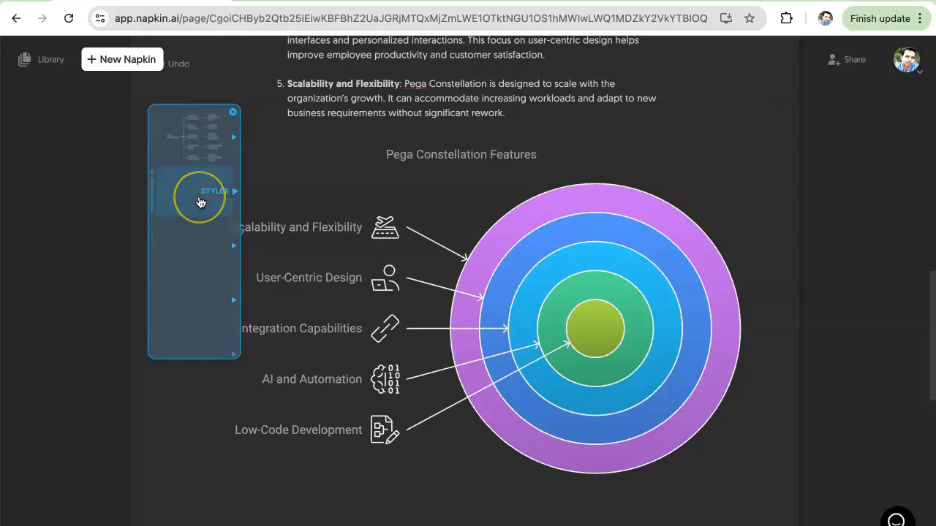
- Preview the suggested brain and Unified Platform diagrams for the Key Features list
left_click(200, 202)
scroll(200, 203, "down", 5)
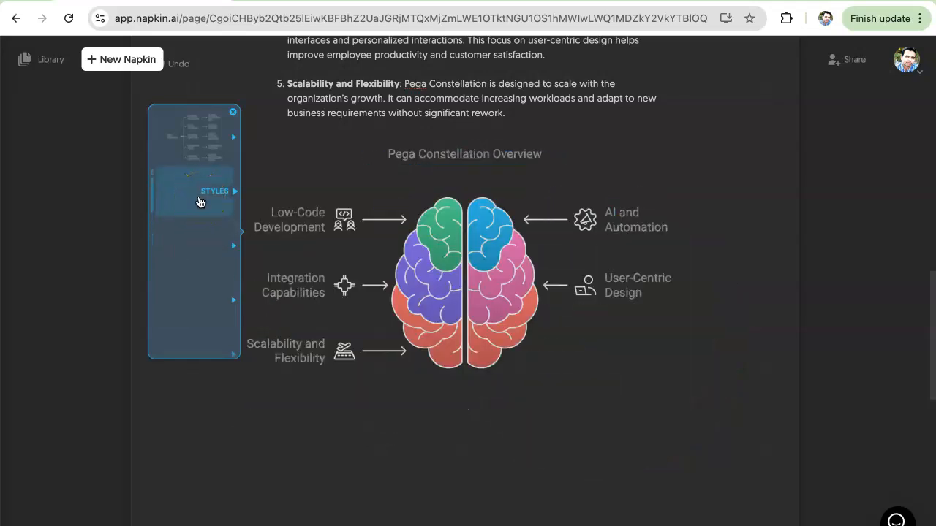
scroll(200, 202, "down", 1)
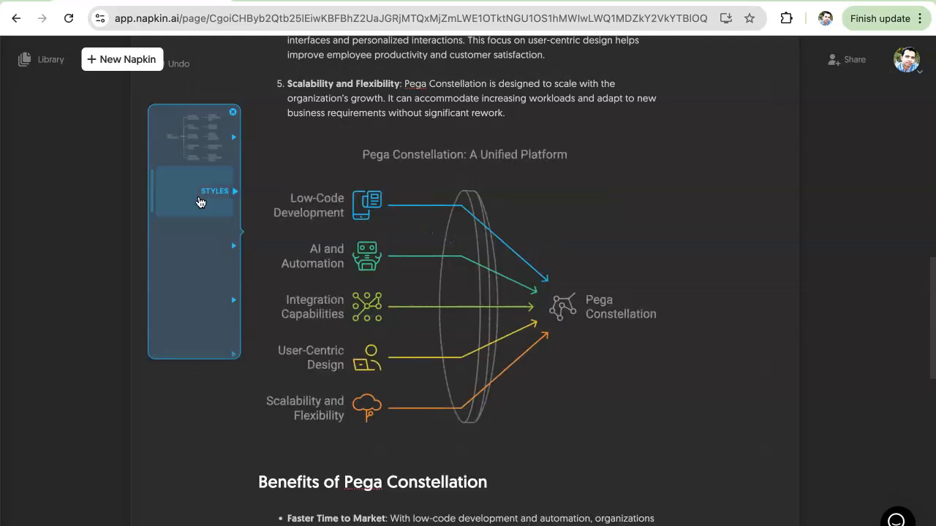
left_click(188, 241)
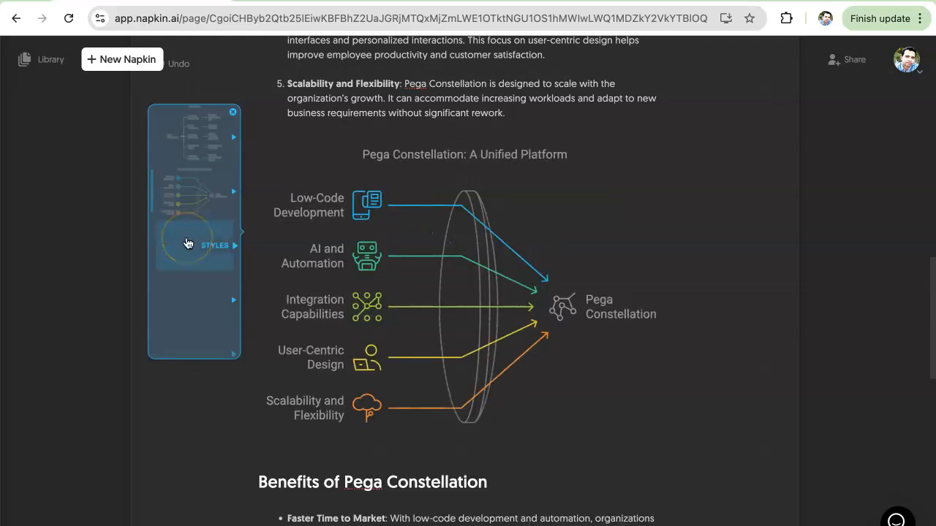
- Try out the style variants of the concentric-circles diagram, and dismiss the suggested visuals without inserting one
left_click(187, 243)
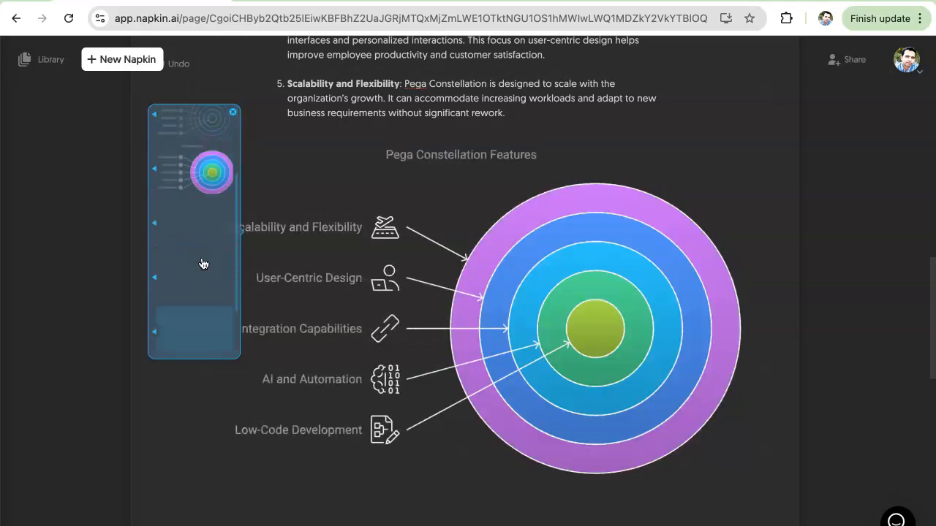
scroll(202, 204, "up", 3)
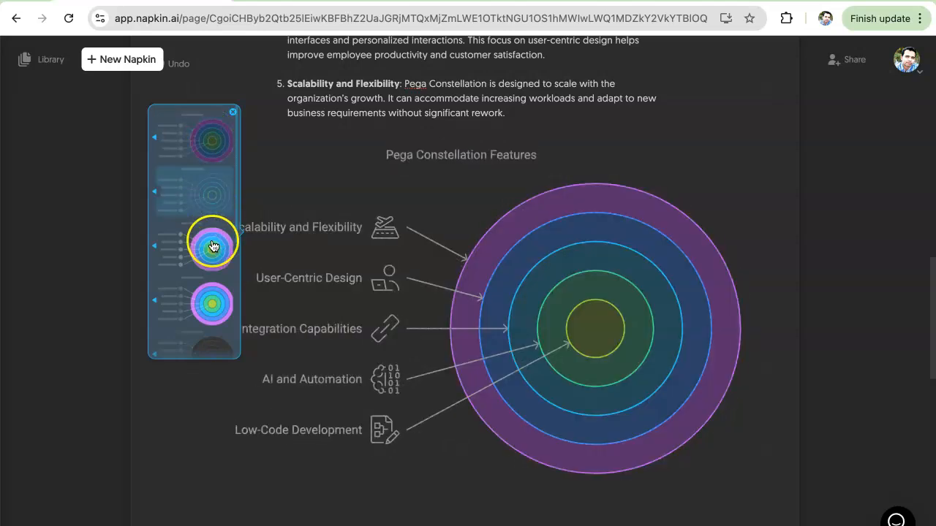
scroll(207, 296, "down", 3)
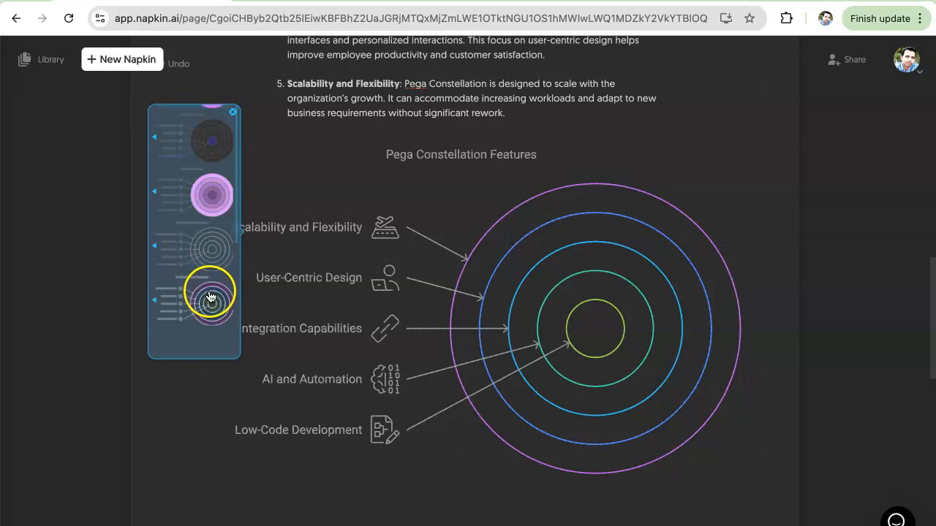
left_click(233, 117)
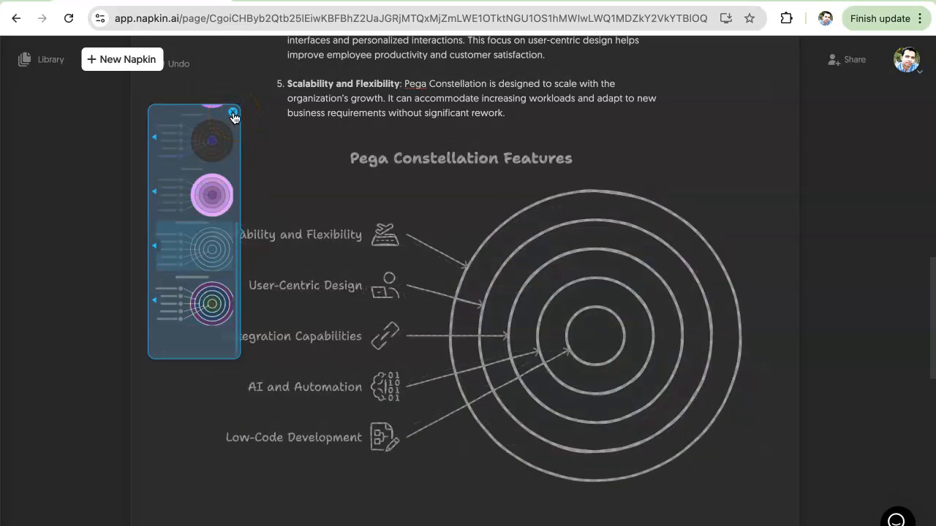
left_click(232, 115)
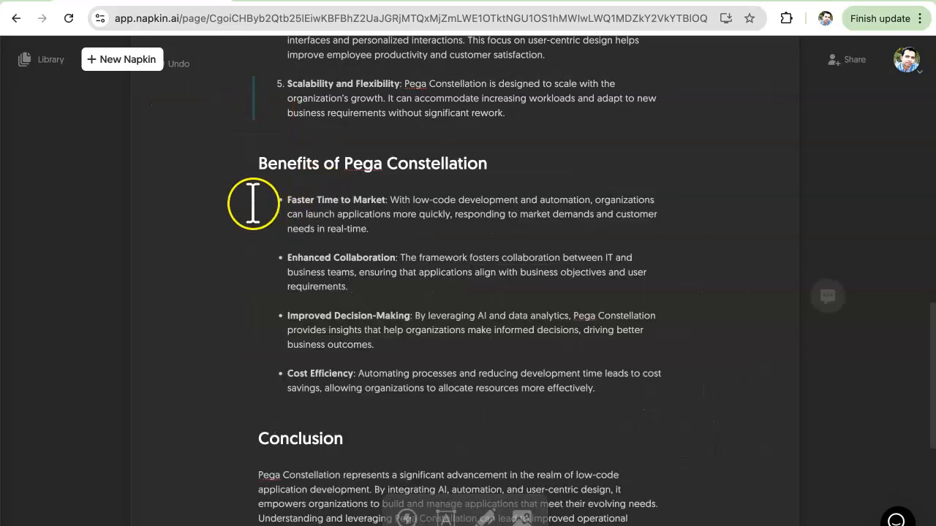
- Generate a new set of visuals from the five Key Features items, from Low-Code Development to Scalability and Flexibility
scroll(248, 212, "up", 5)
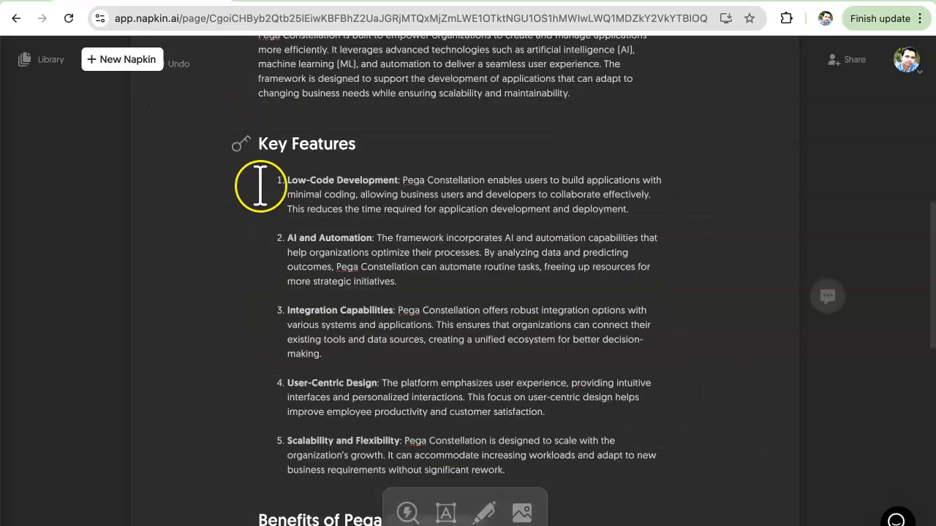
left_click_drag(264, 182, 311, 479)
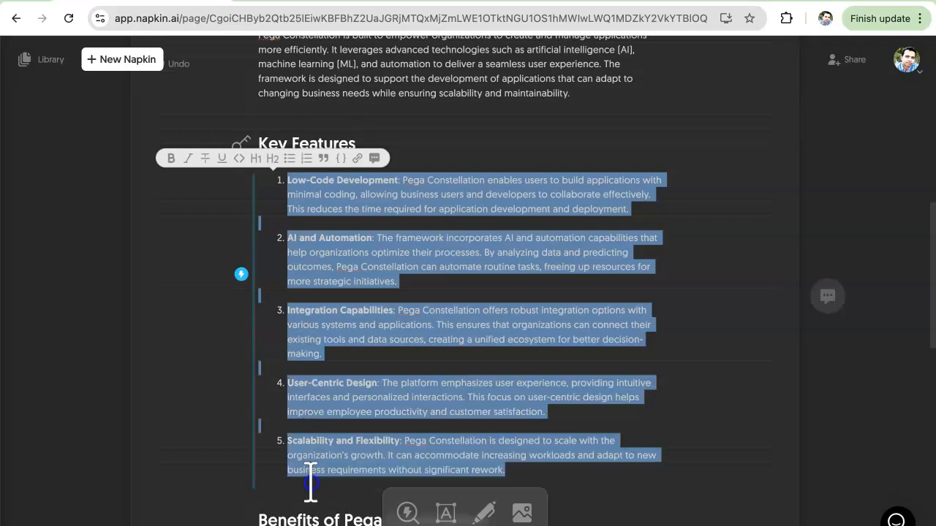
left_click(241, 275)
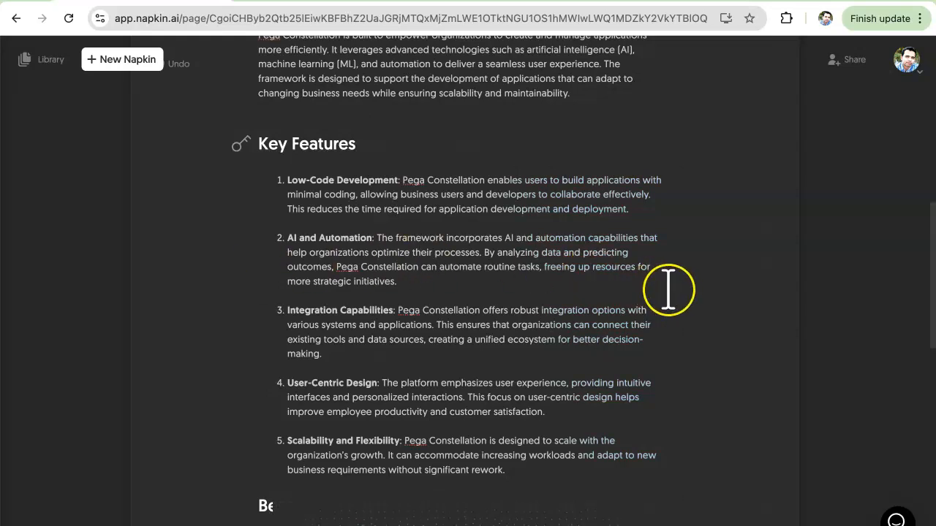
scroll(672, 288, "down", 2)
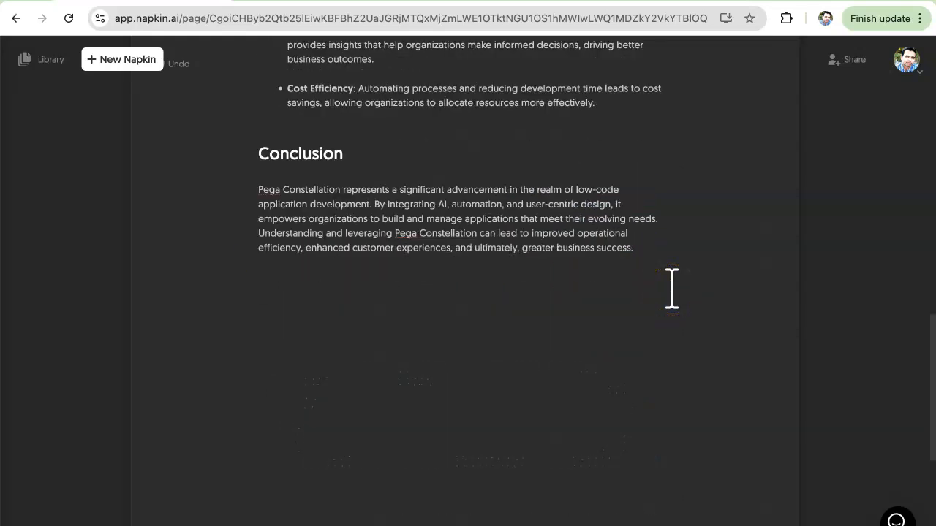
scroll(672, 290, "up", 1)
scroll(671, 292, "up", 2)
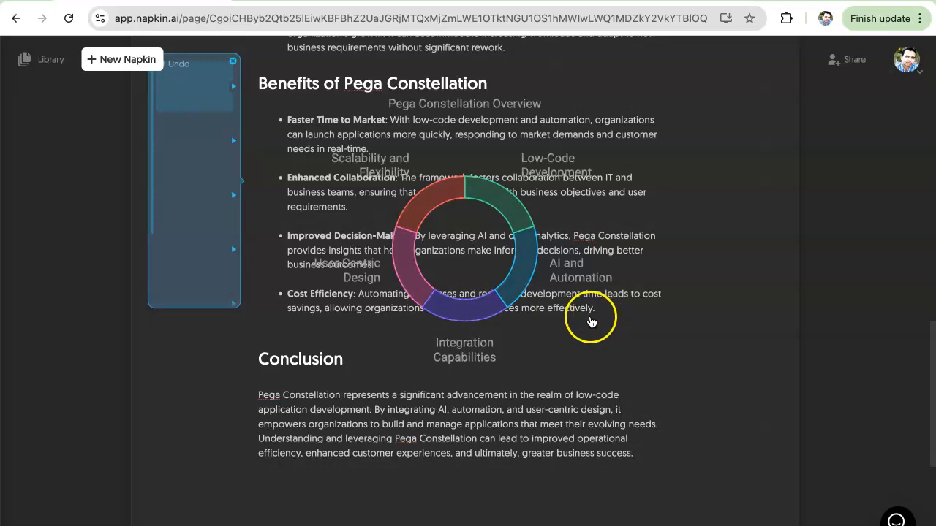
- Preview the suggested ring, quarter-circle and tree diagrams for the Key Features list
scroll(591, 321, "up", 1)
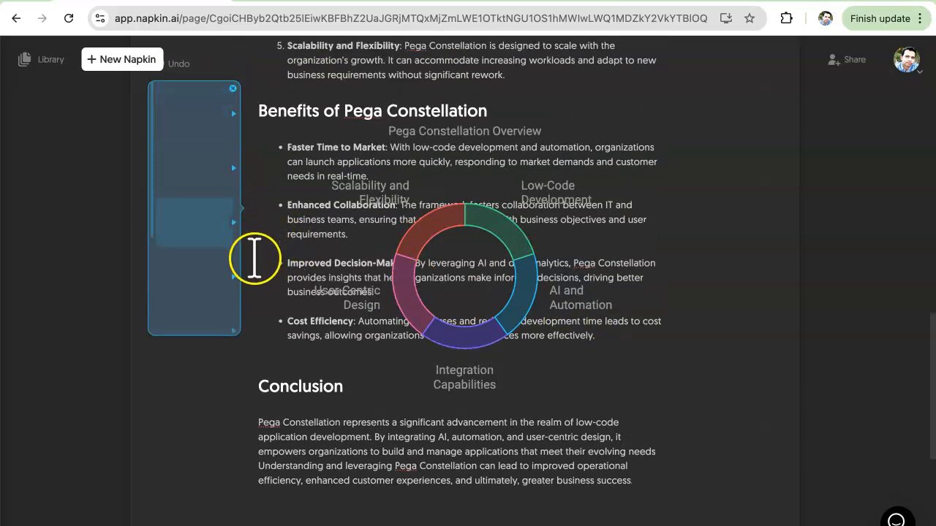
scroll(264, 248, "up", 4)
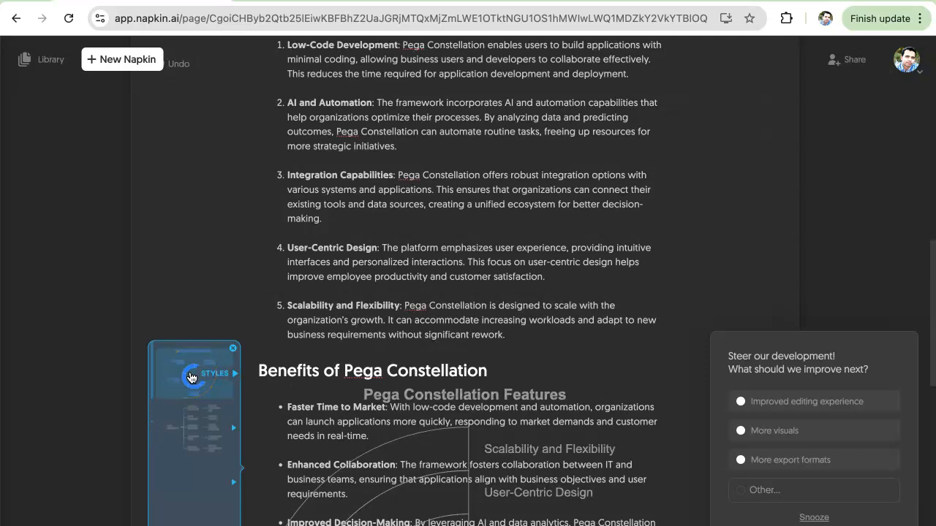
left_click(226, 365)
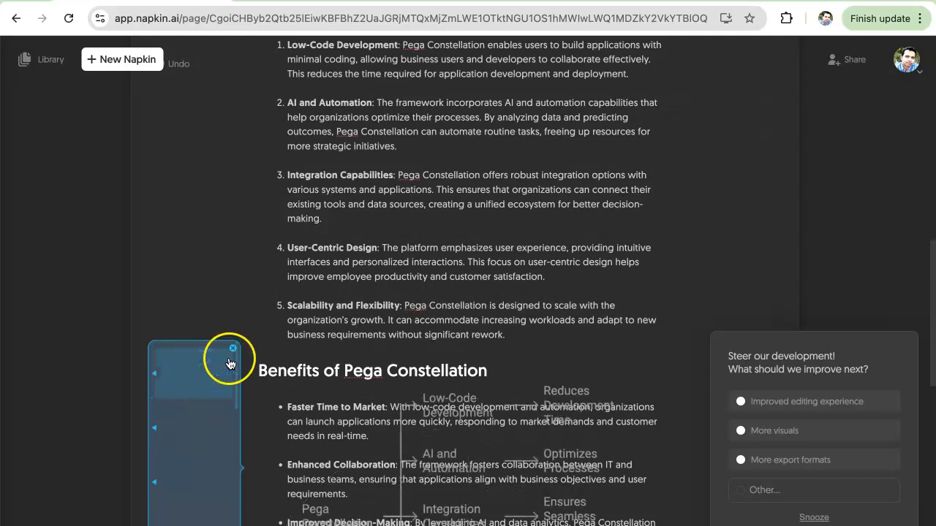
scroll(314, 301, "down", 2)
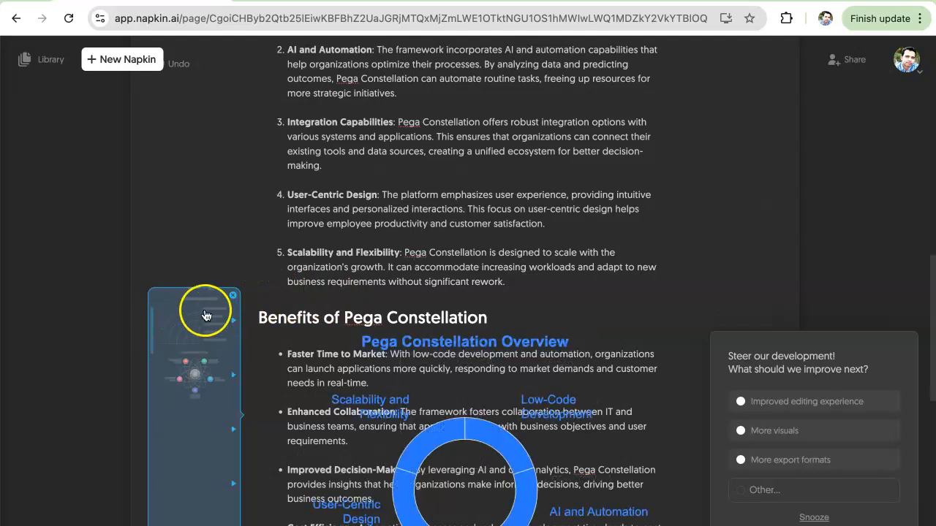
scroll(439, 271, "down", 3)
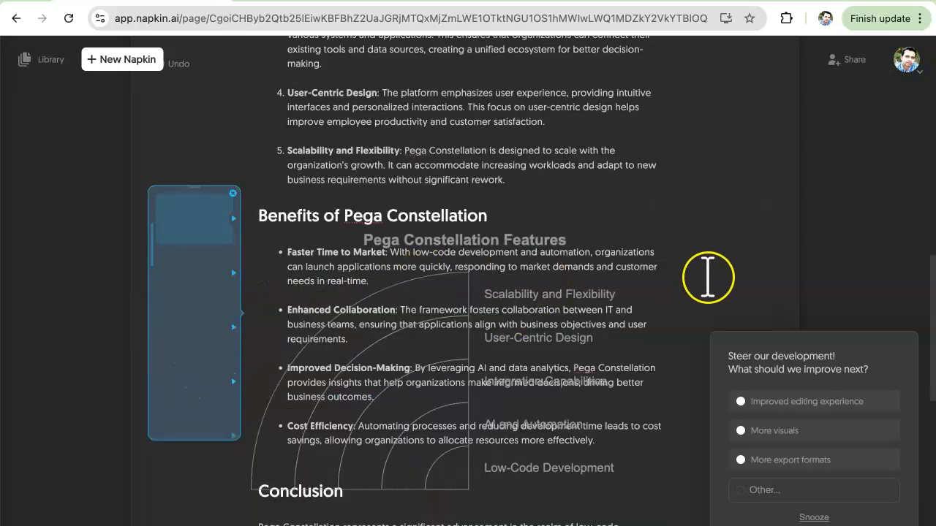
scroll(670, 275, "up", 2)
scroll(649, 272, "down", 3)
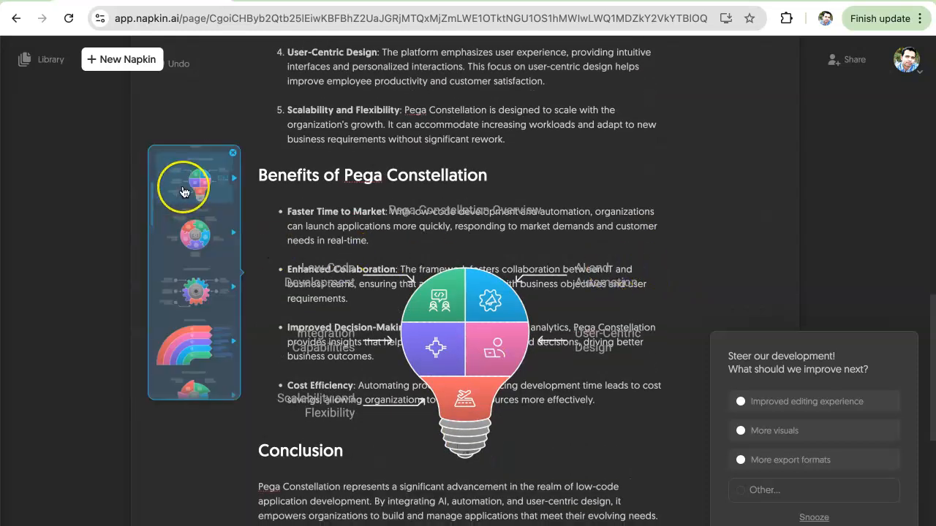
- Preview the lightbulb, puzzle circle, mind map, gear, rainbow arrows and DNA helix diagrams among the suggested visuals
left_click(182, 191)
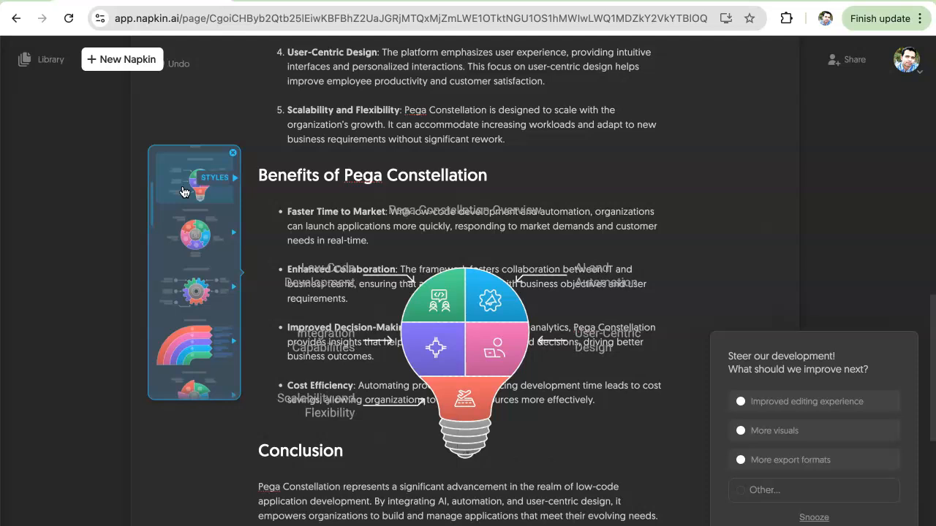
left_click(190, 250)
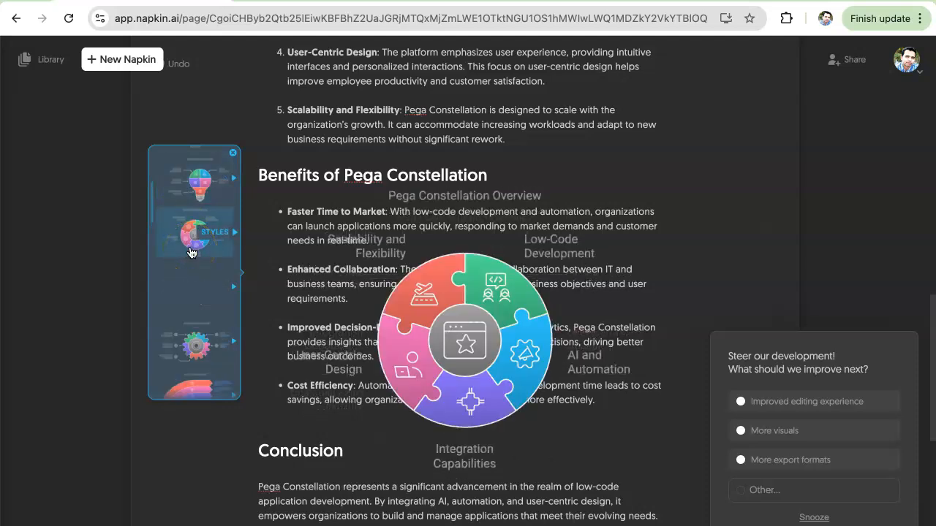
left_click(191, 281)
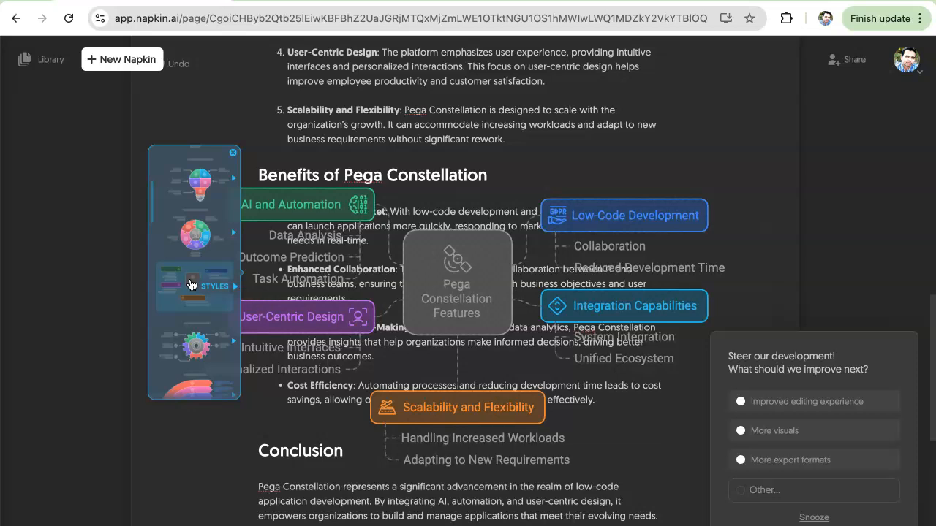
left_click(189, 342)
scroll(190, 342, "down", 2)
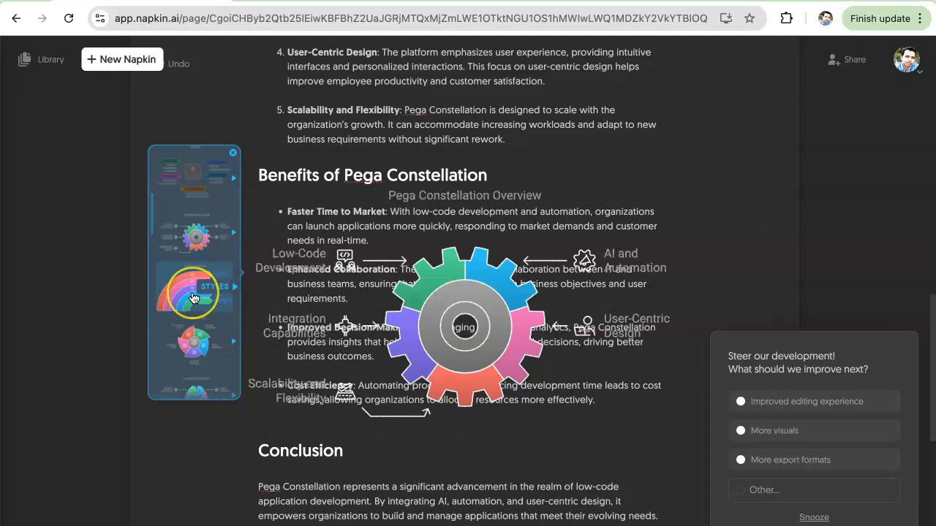
left_click(193, 298)
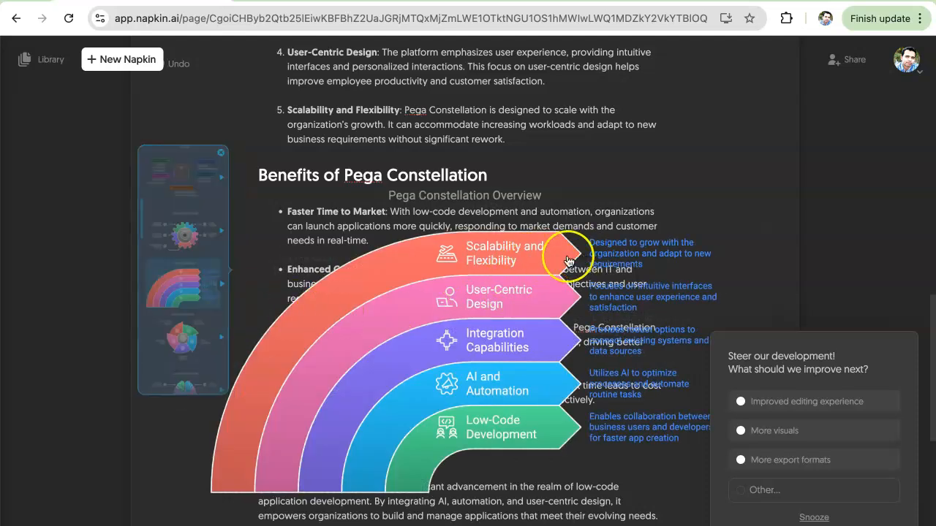
scroll(188, 322, "down", 2)
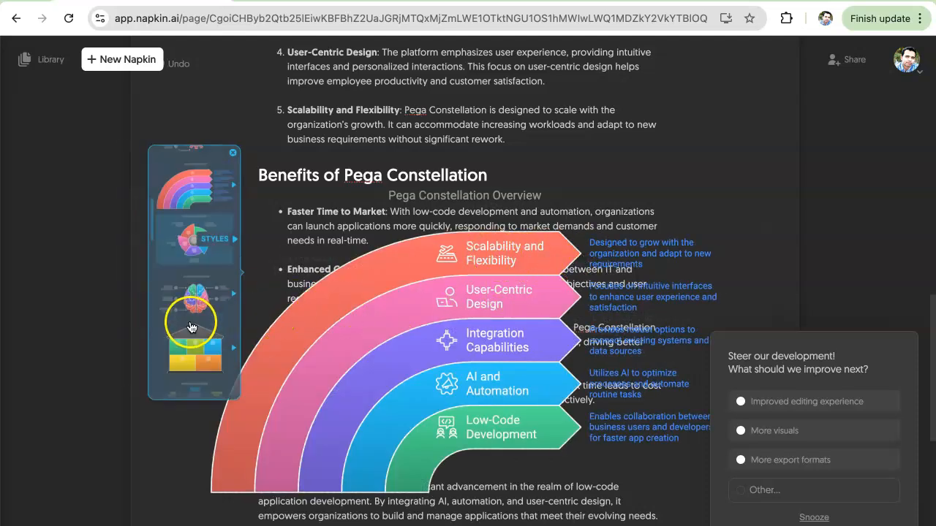
scroll(191, 327, "down", 2)
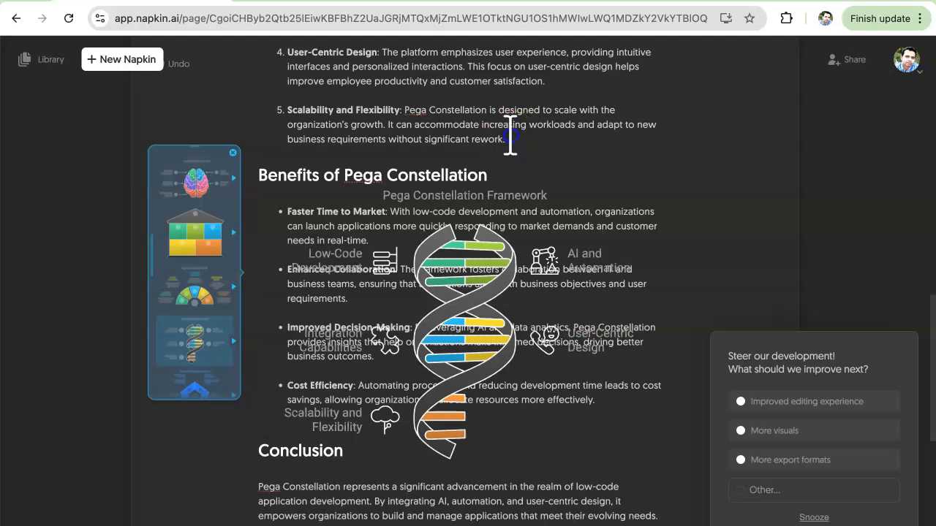
- Dismiss the suggested visuals and insert several blank lines above the "Benefits of Pega Constellation" heading
left_click(257, 177)
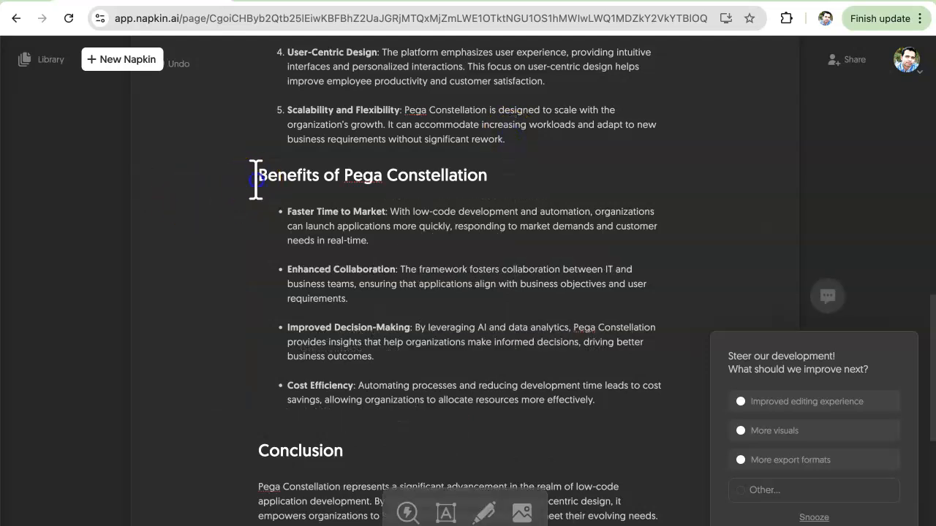
key("Return")
key("Return")
key("Return")
key("Return")
key("Return")
key("Return")
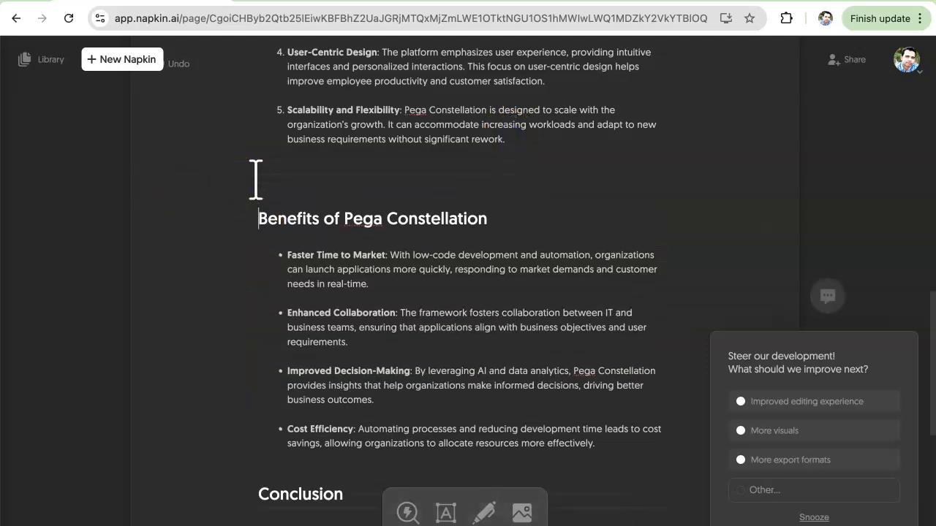
key("Return")
key("Return")
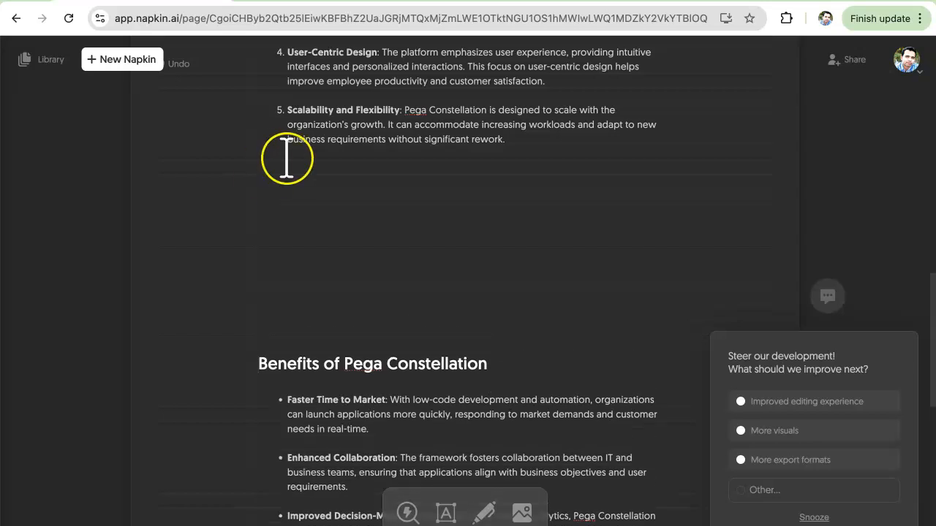
- Select all five numbered Key Features items again and generate visuals from them
scroll(296, 183, "up", 1)
scroll(296, 182, "up", 5)
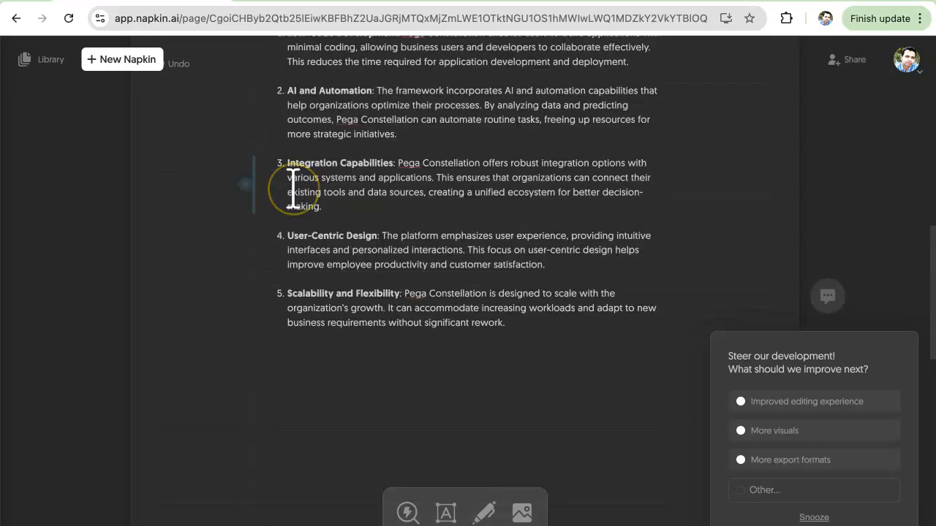
left_click_drag(278, 176, 530, 465)
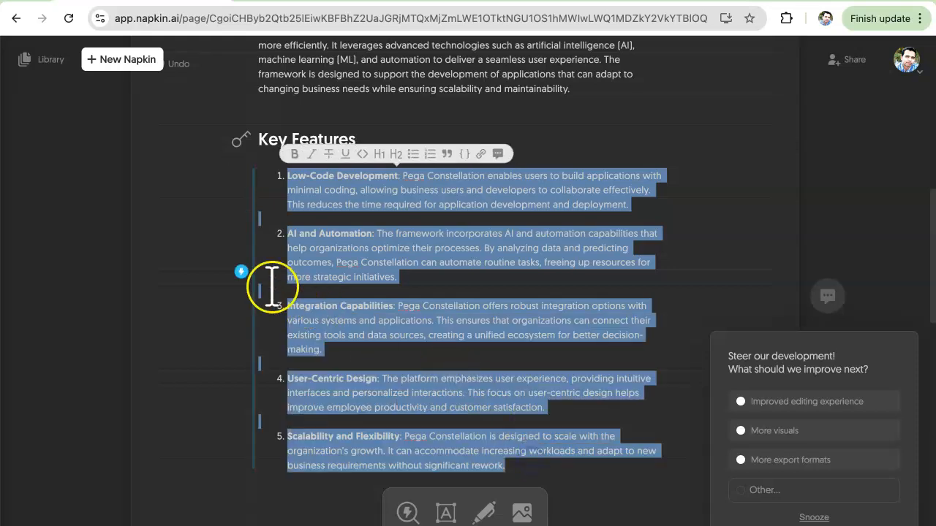
left_click(242, 273)
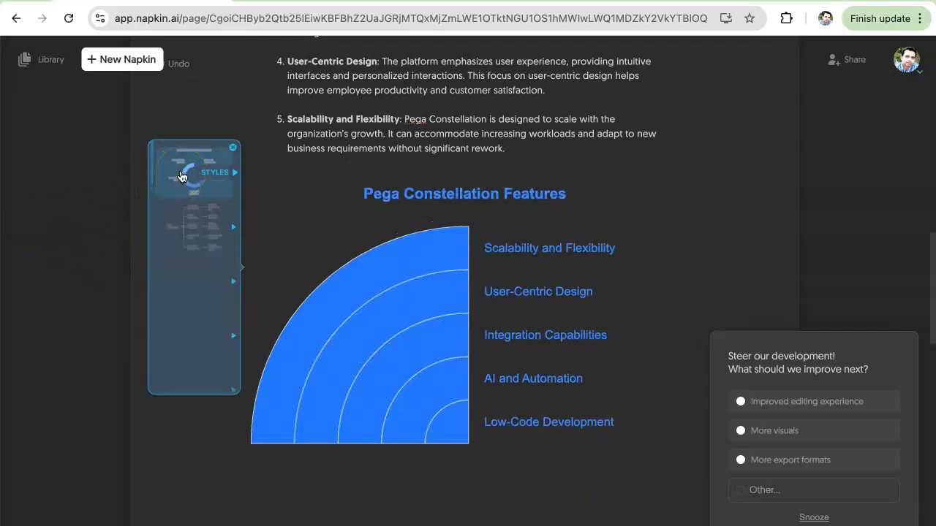
- Preview the quarter-circle, pinwheel, mind map, atom and rainbow arrows diagrams in the empty space below the list
left_click(180, 211)
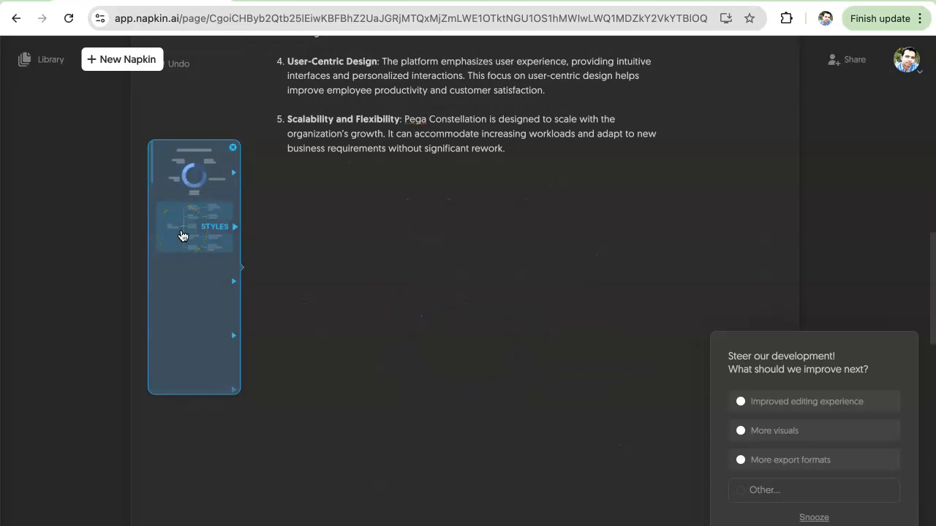
left_click(191, 279)
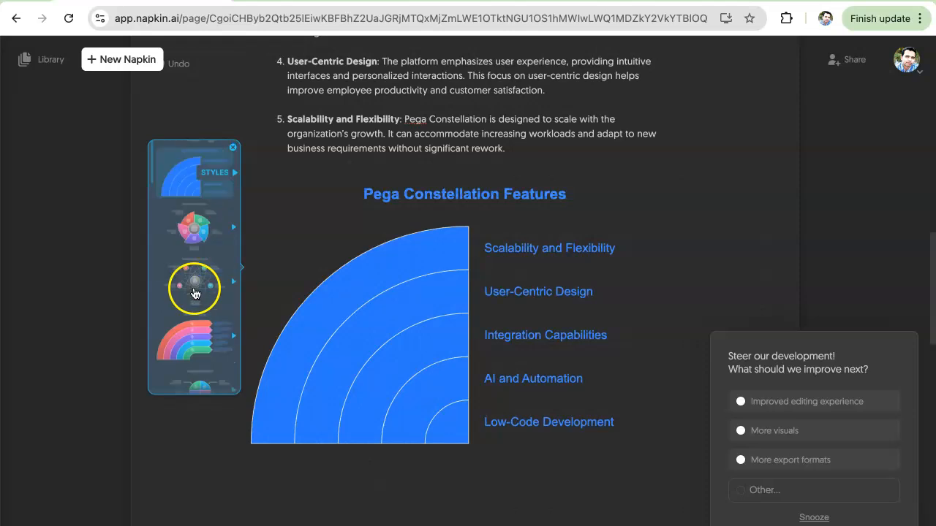
left_click(198, 234)
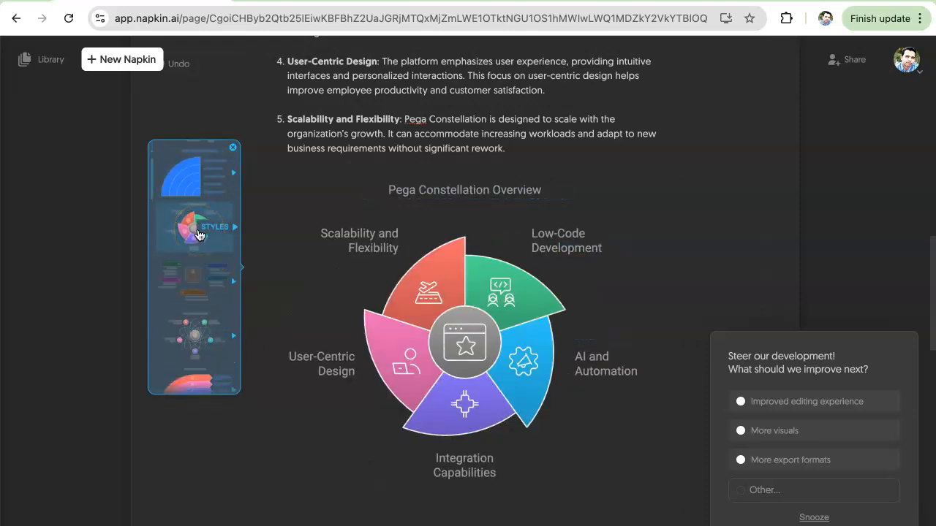
left_click(187, 280)
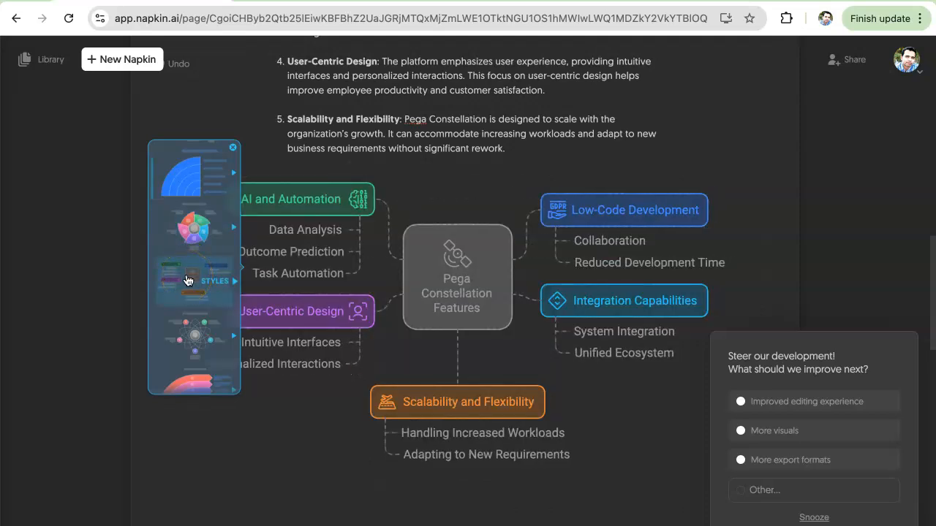
left_click(180, 338)
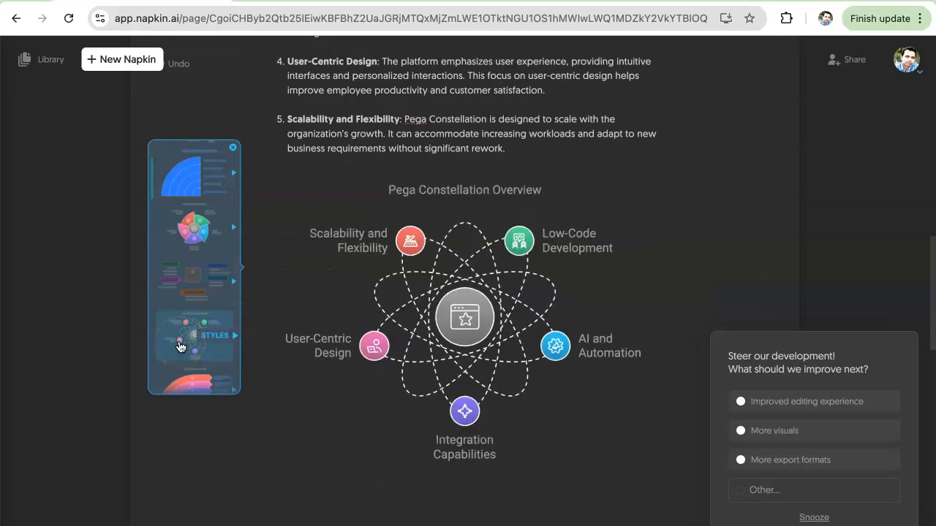
scroll(179, 346, "down", 1)
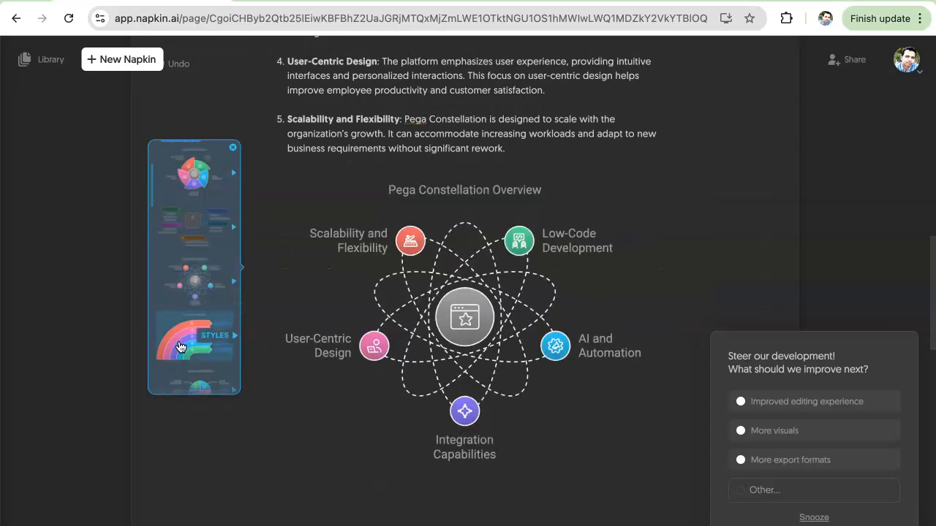
left_click(180, 346)
- Browse further suggestions, previewing the lightbulb, puzzle circle and cube pyramid diagrams
scroll(181, 346, "down", 1)
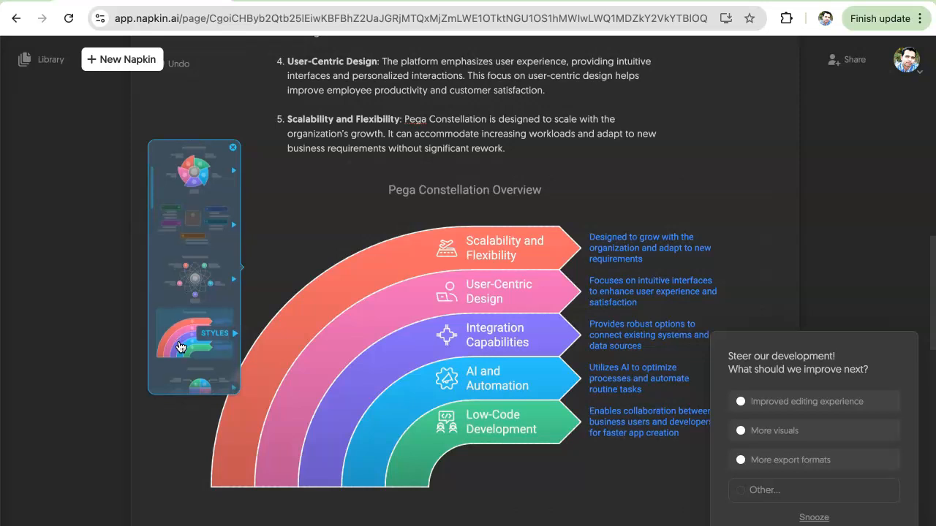
left_click(181, 346)
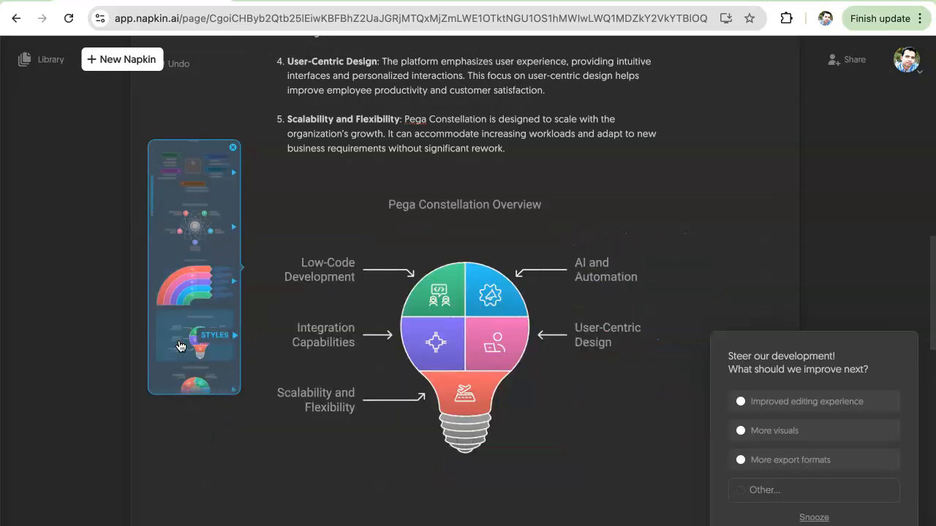
scroll(181, 346, "down", 2)
left_click(190, 286)
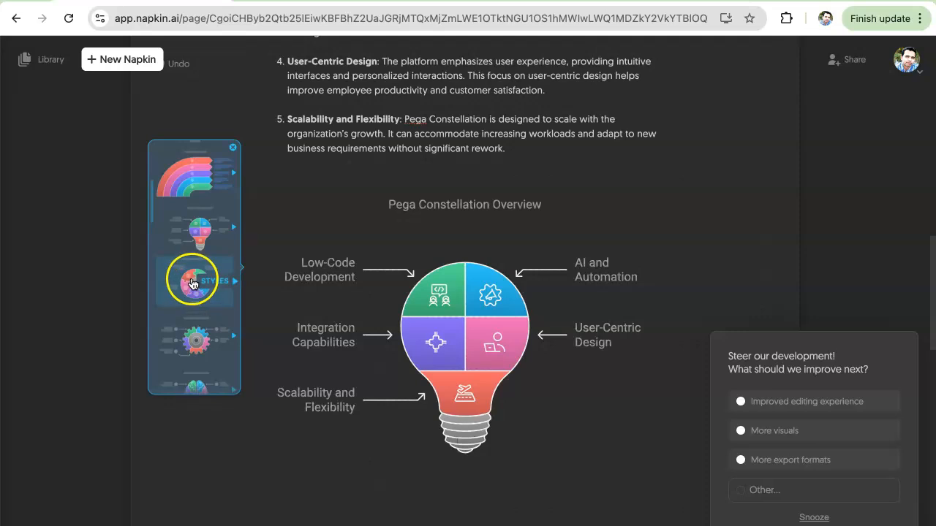
scroll(190, 294, "down", 10)
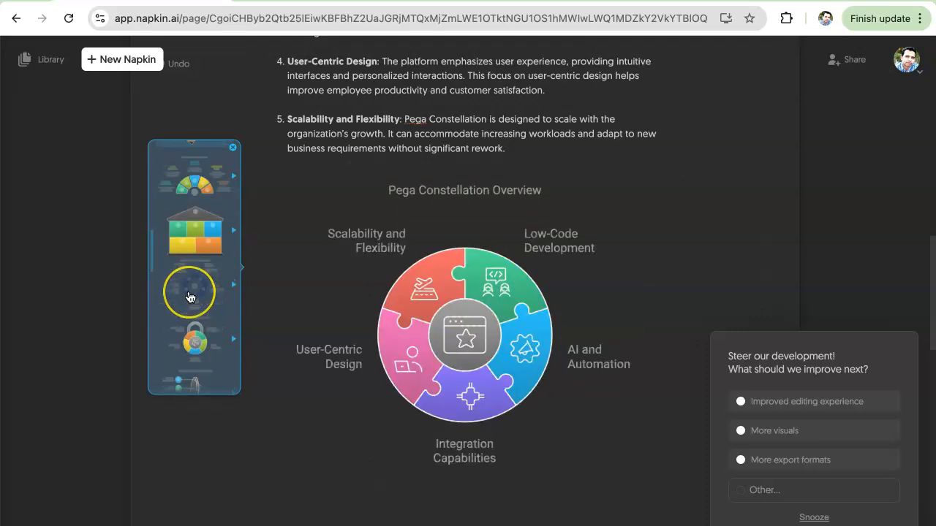
scroll(189, 296, "down", 8)
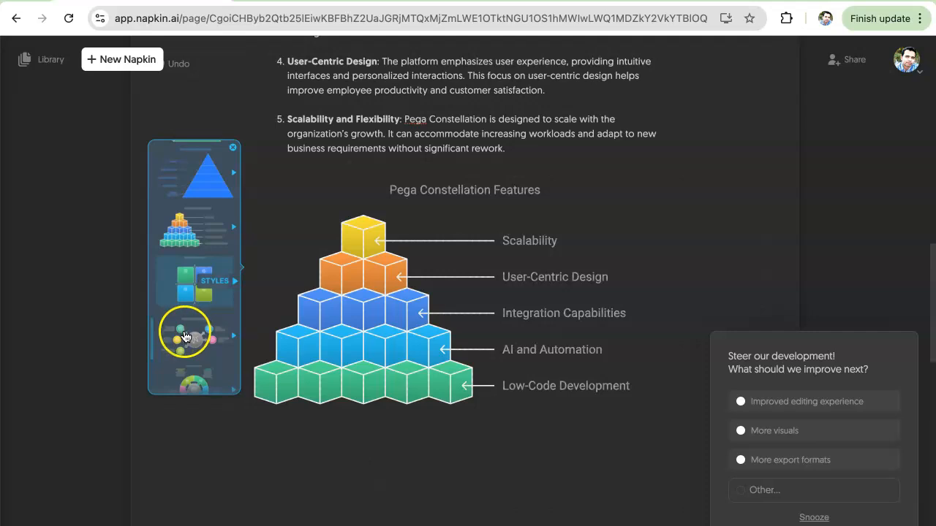
- Insert the branching pipe diagram titled "Unveiling Pega Constellation's Core Features" below the Key Features list
scroll(186, 339, "down", 3)
left_click(193, 382)
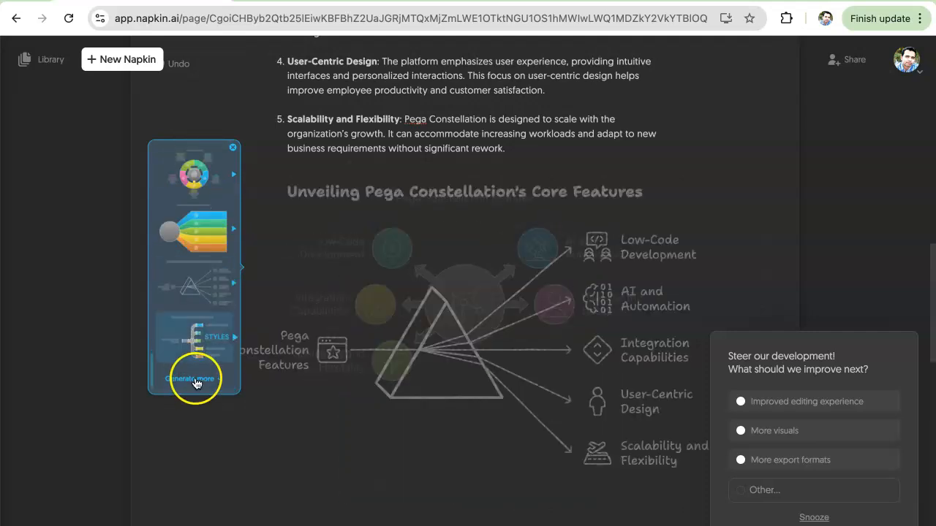
left_click(199, 345)
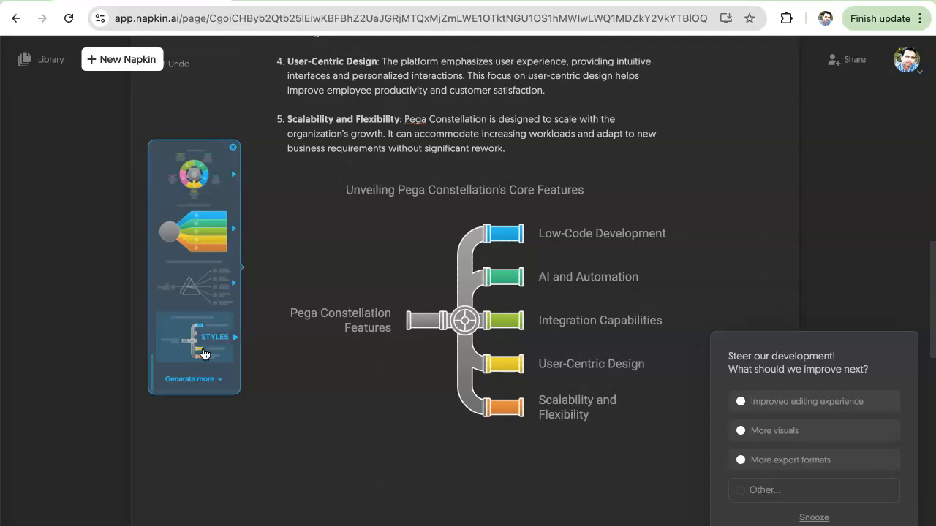
left_click(393, 344)
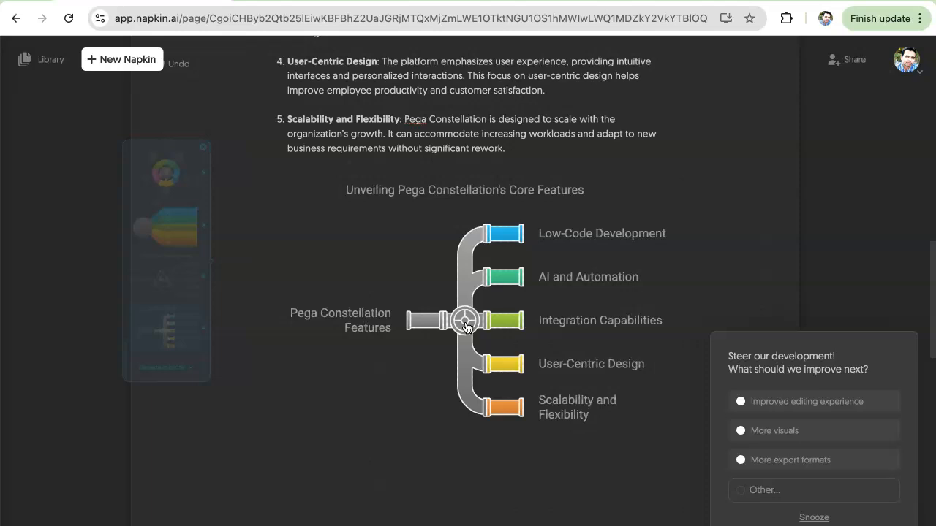
- Examine the style, brightness and color options available for the branching pipe graphic
left_click(439, 336)
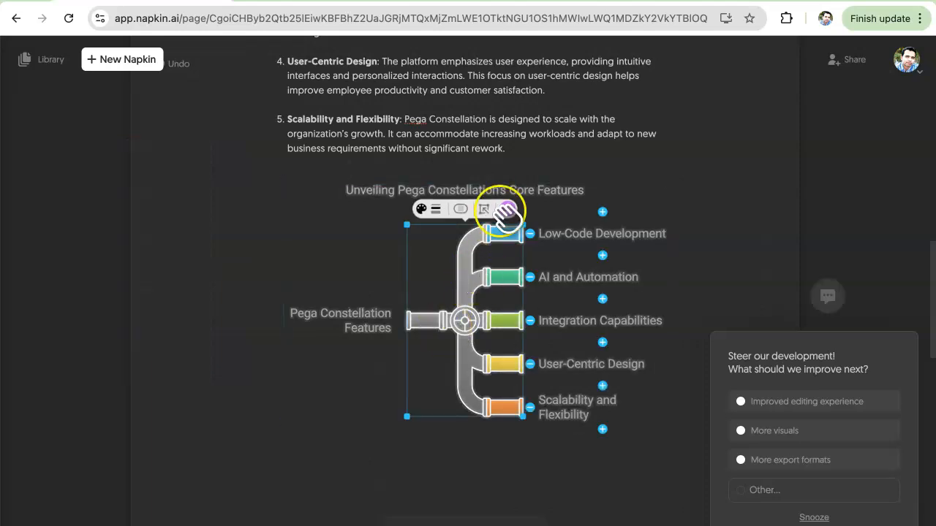
left_click(421, 209)
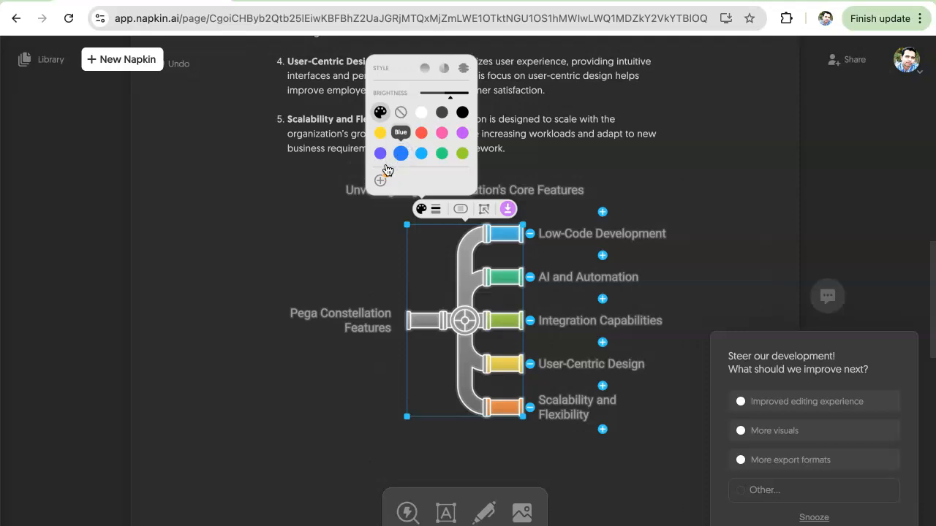
left_click(313, 210)
left_click(314, 213)
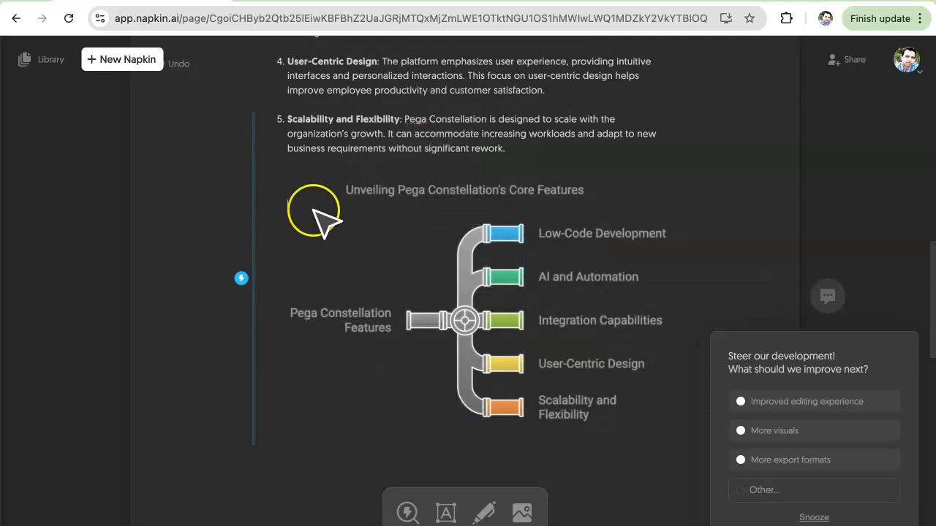
left_click(461, 294)
left_click(421, 209)
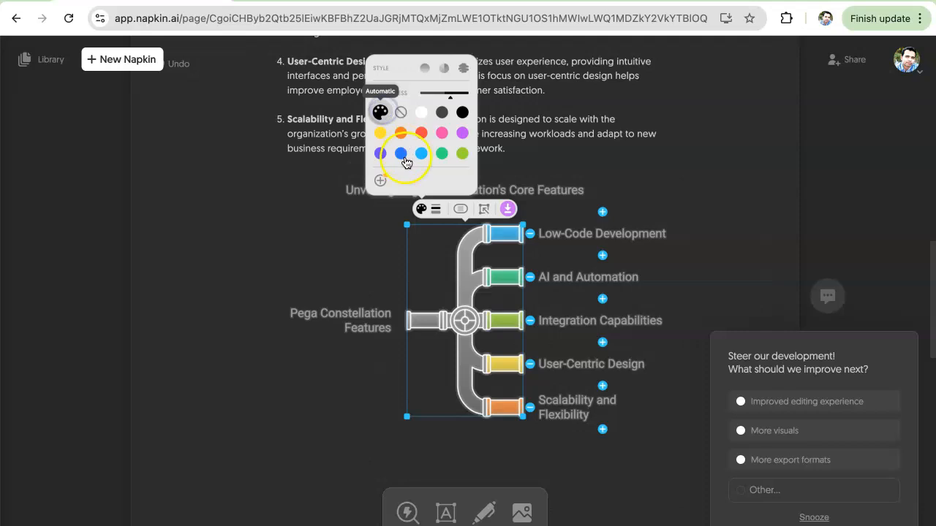
left_click(340, 220)
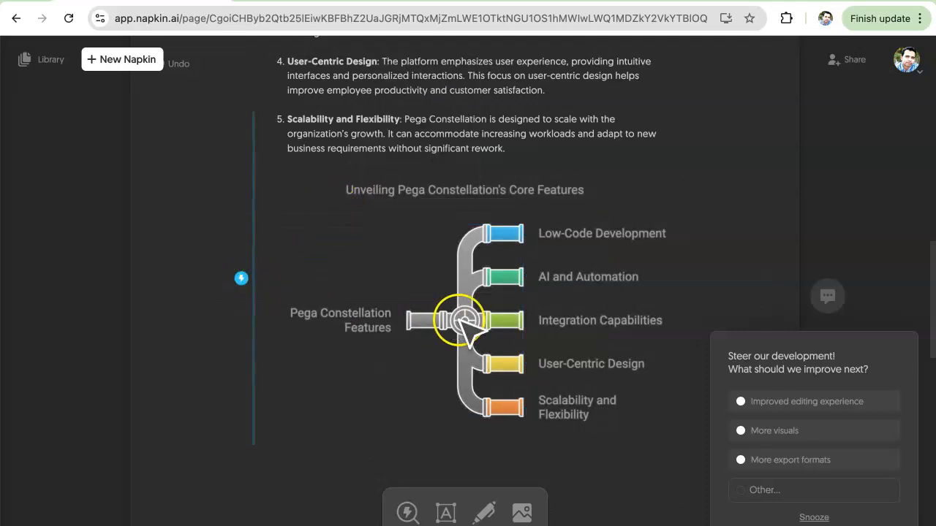
left_click(513, 345)
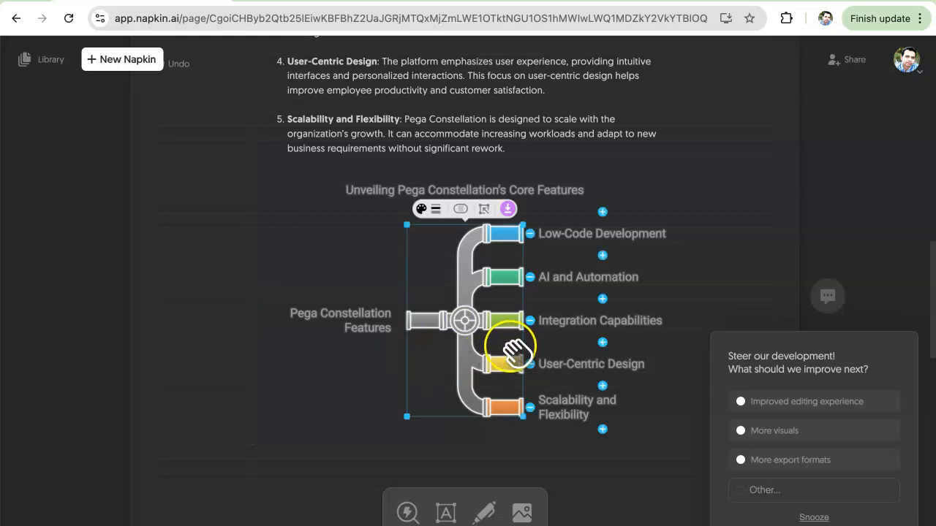
scroll(512, 347, "down", 2)
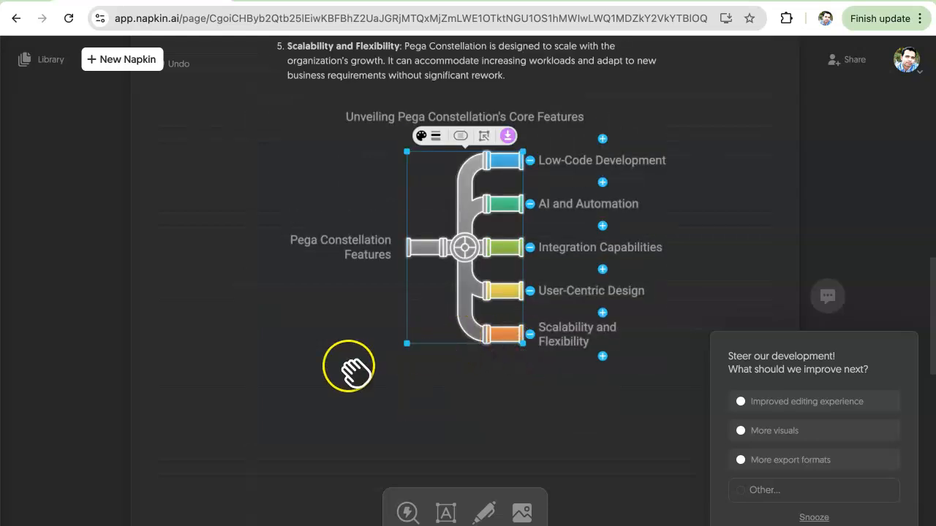
scroll(294, 358, "up", 4)
scroll(438, 358, "down", 2)
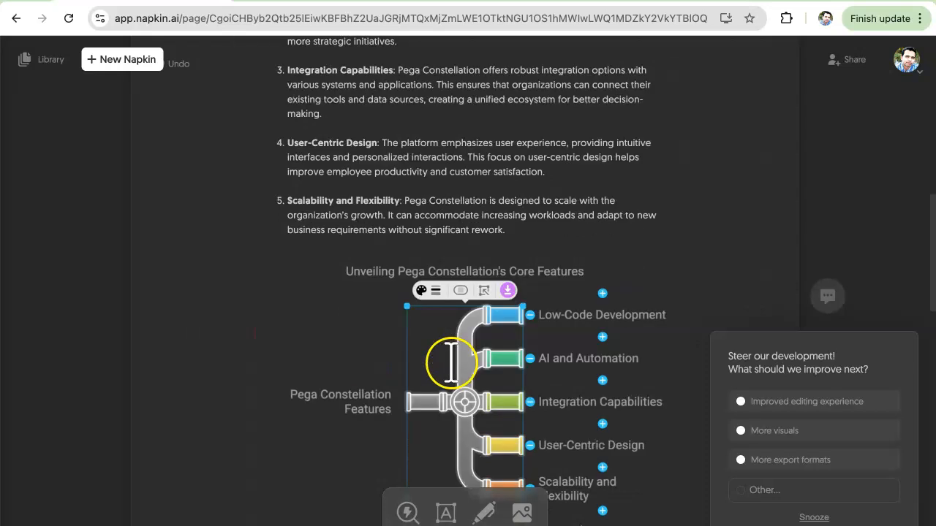
- Preview the cat and arrow suggestions in Spark Search over the pipe diagram, and close the search
left_click(411, 514)
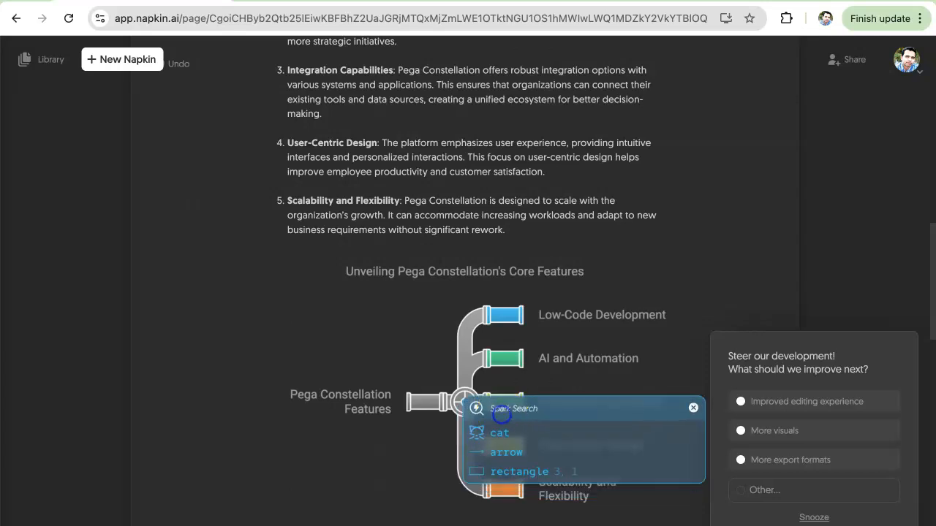
left_click(495, 439)
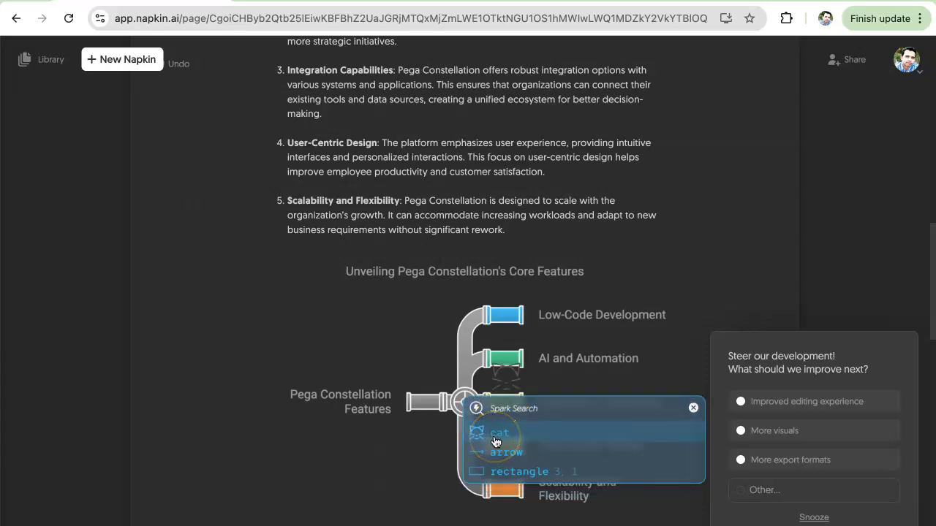
left_click(497, 454)
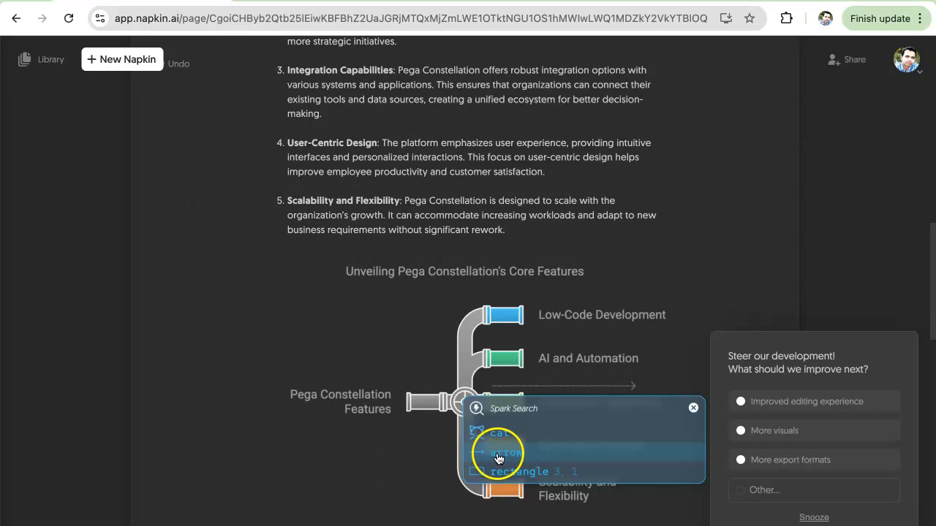
left_click(695, 409)
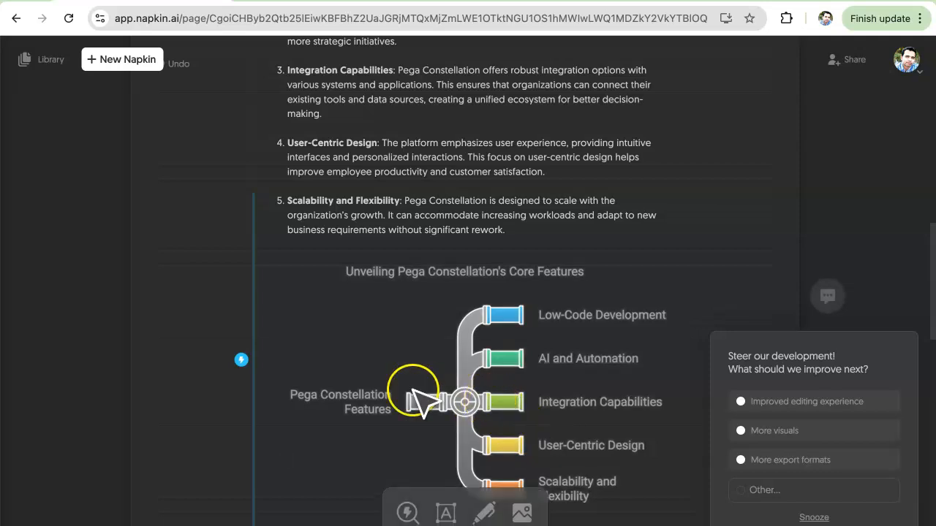
left_click(241, 363)
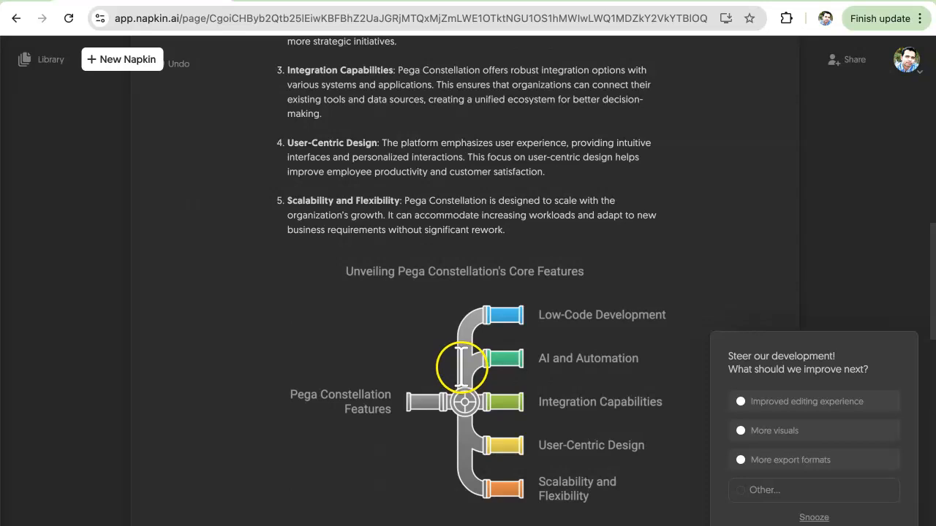
right_click(462, 368)
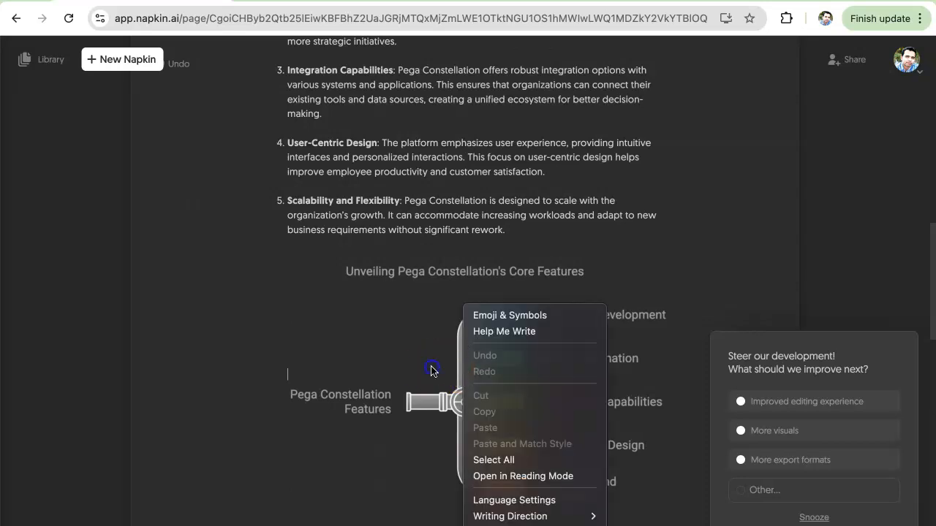
left_click(431, 371)
scroll(585, 391, "down", 3)
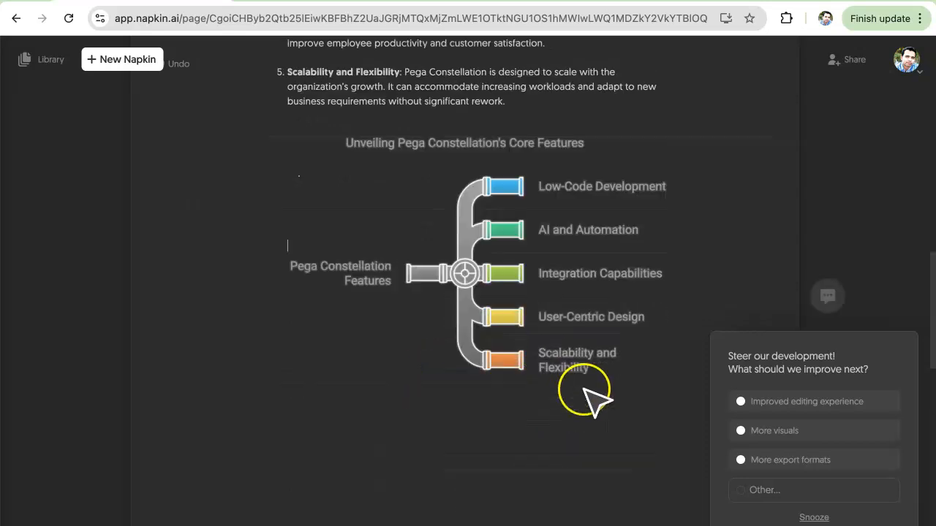
- Download the whole pipe diagram with its title and labels as a PNG in Light color mode, and show the browser's recent downloads
left_click(558, 359)
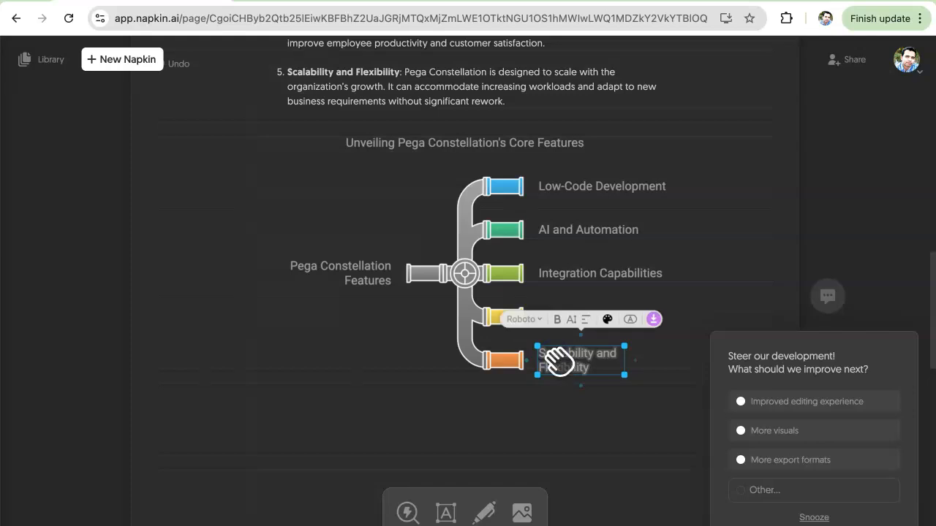
left_click(402, 338)
left_click_drag(367, 163, 600, 411)
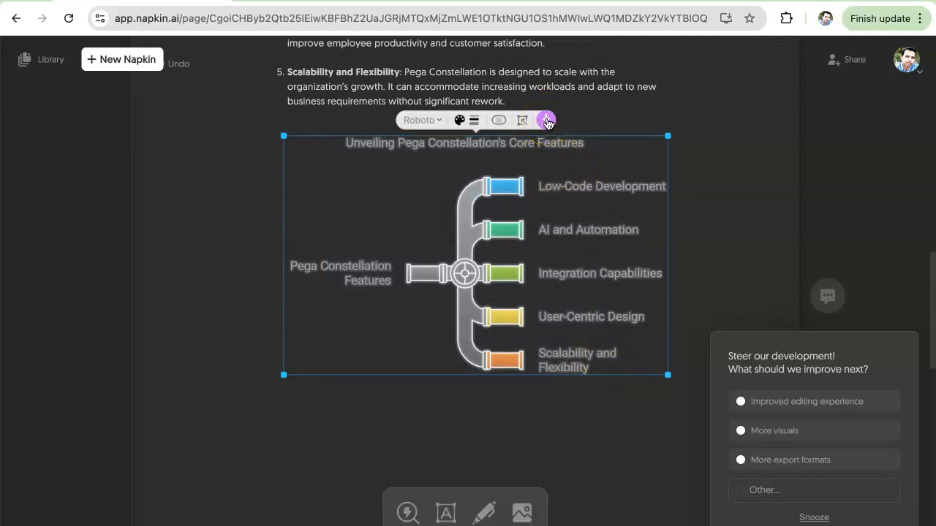
left_click(547, 122)
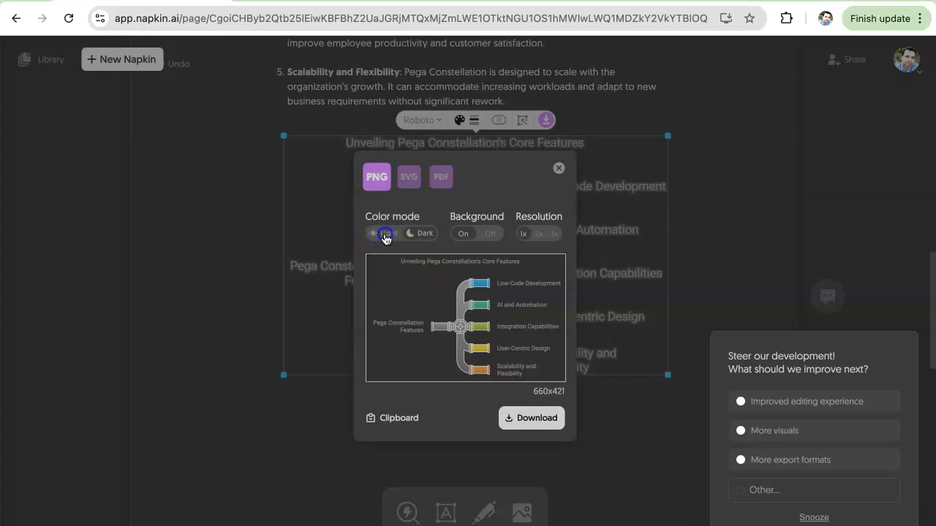
left_click(384, 234)
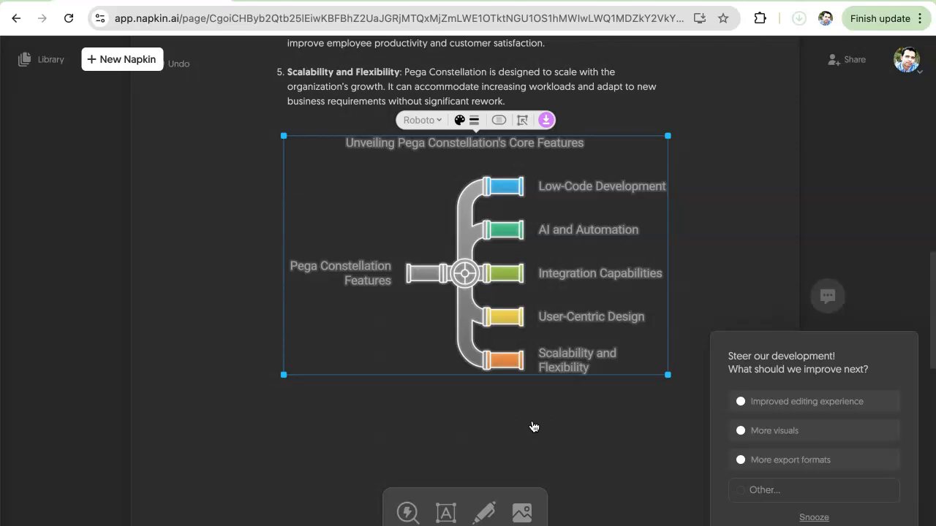
left_click(799, 20)
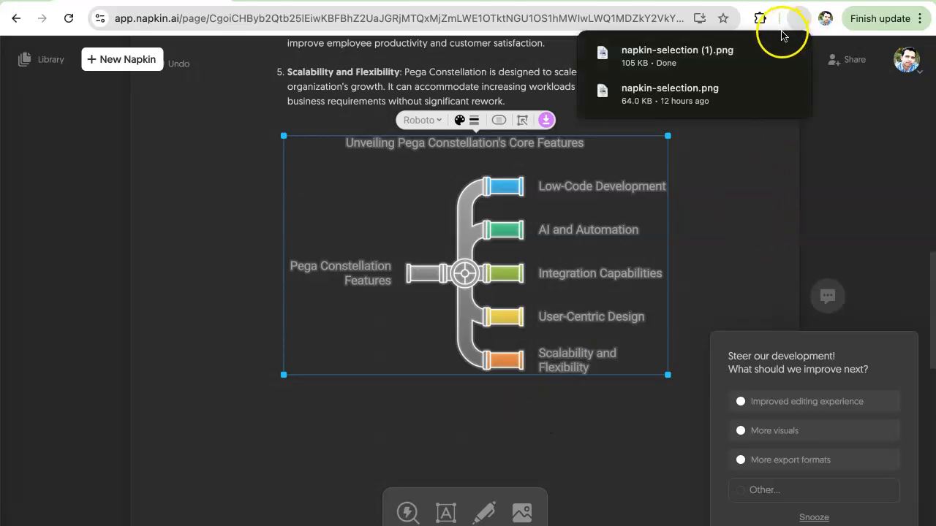